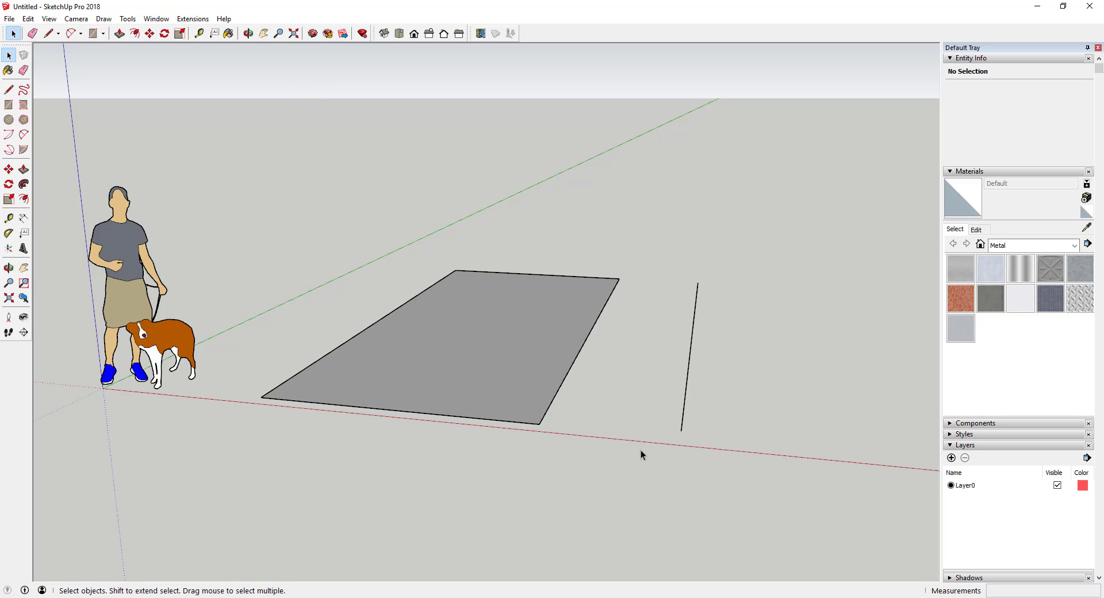
- Measure the standalone line beside the rectangle from end to end and inspect the rectangular face's area
left_click(199, 33)
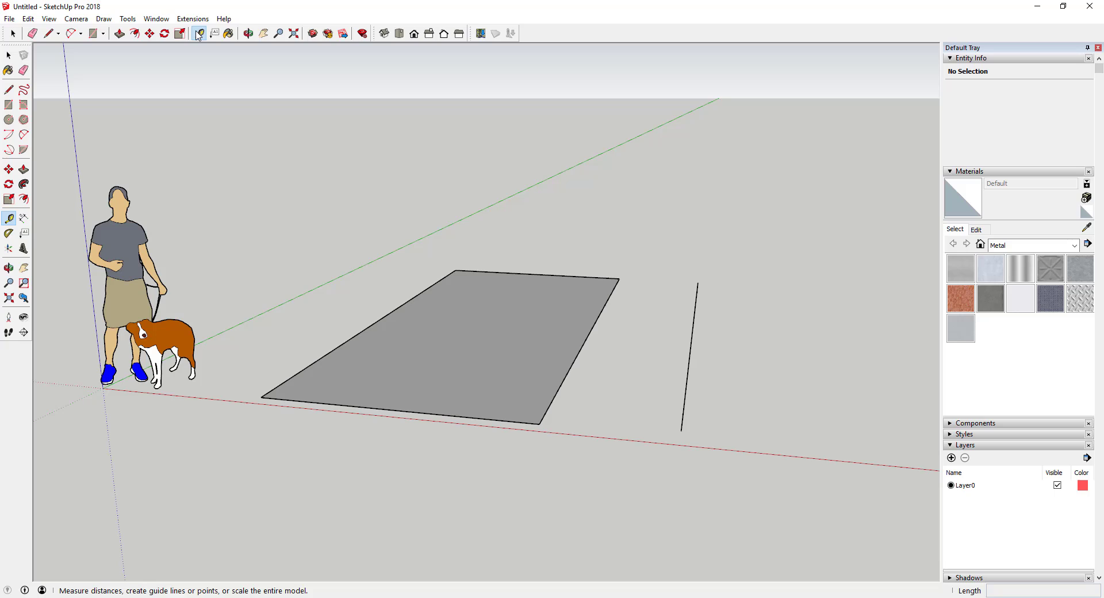
left_click(680, 431)
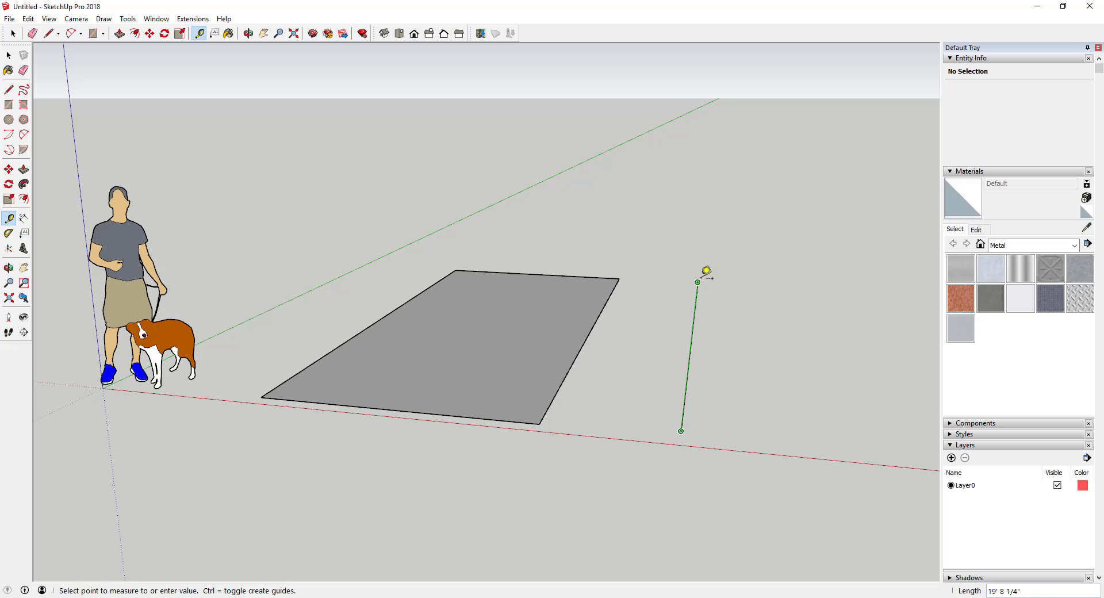
key("space")
left_click(499, 330)
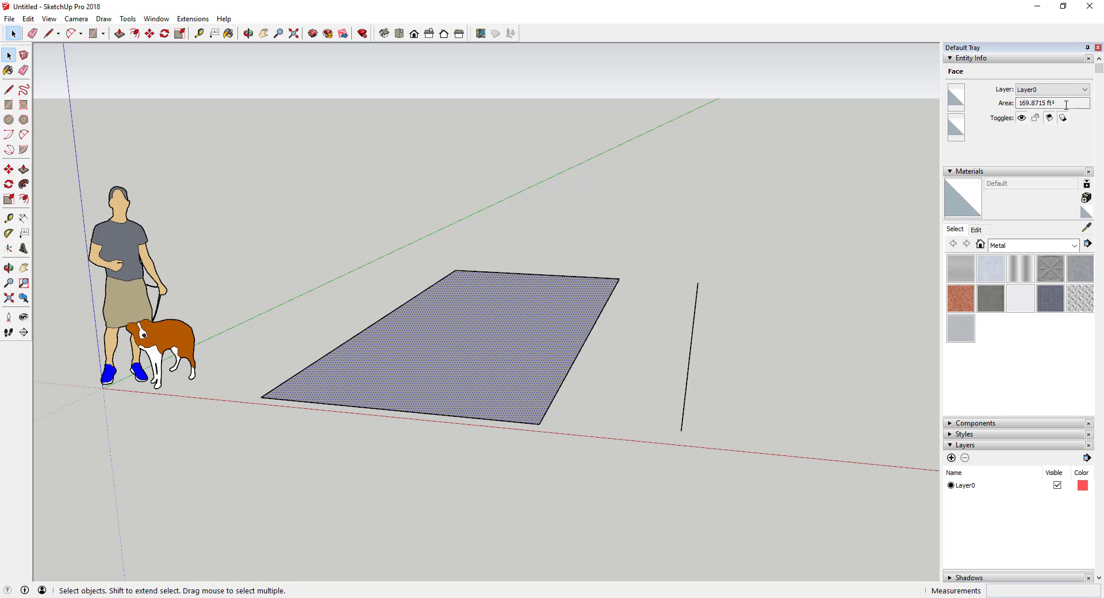
middle_click_drag(440, 362, 481, 358)
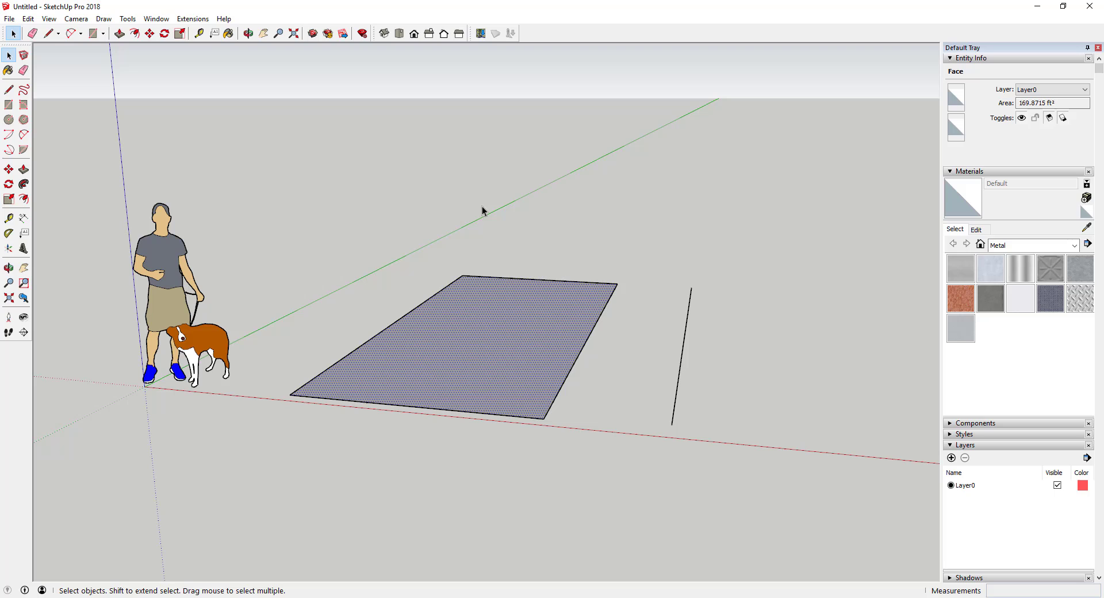
- Open the Units settings in the model information and move the dialog clear of the geometry
left_click(191, 19)
mouse_move(154, 21)
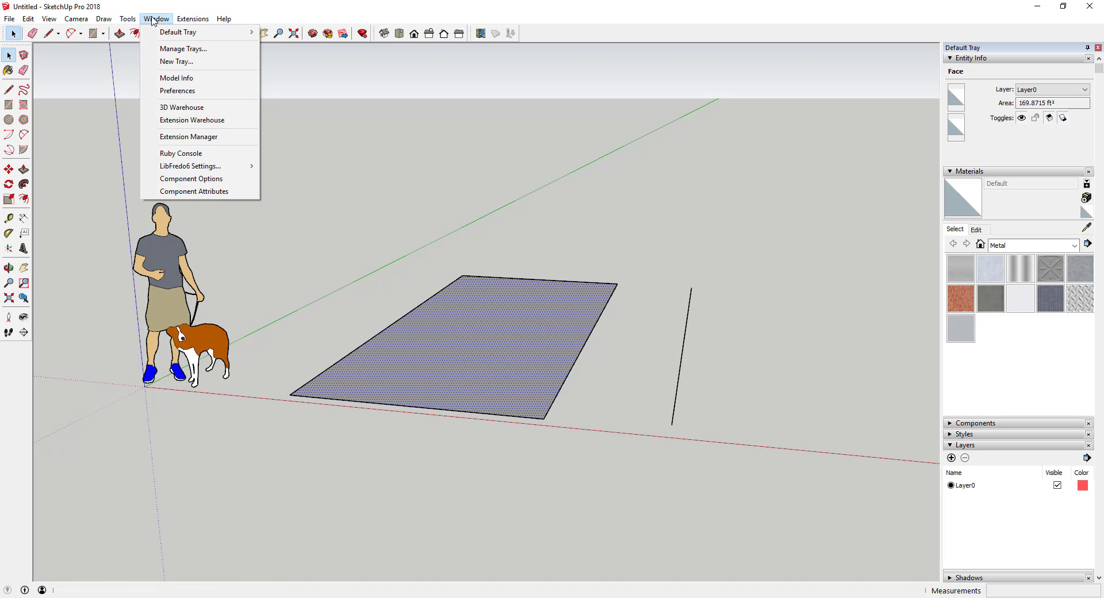
left_click(173, 78)
left_click(661, 173)
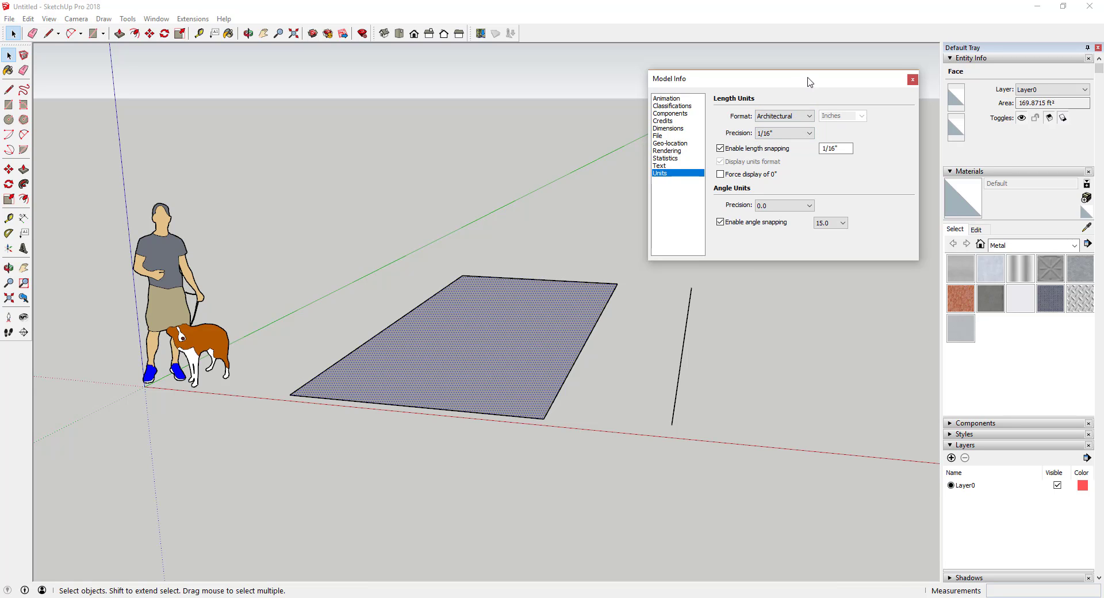
left_click_drag(809, 81, 786, 74)
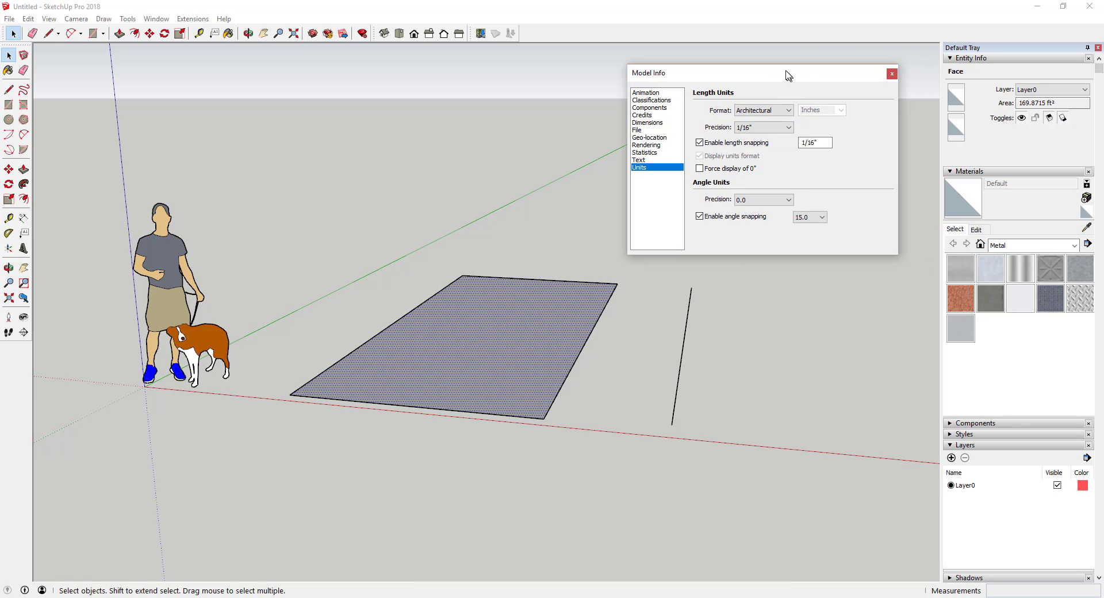
- Try the Decimal length format in Inches, and restore the Architectural format
left_click(756, 110)
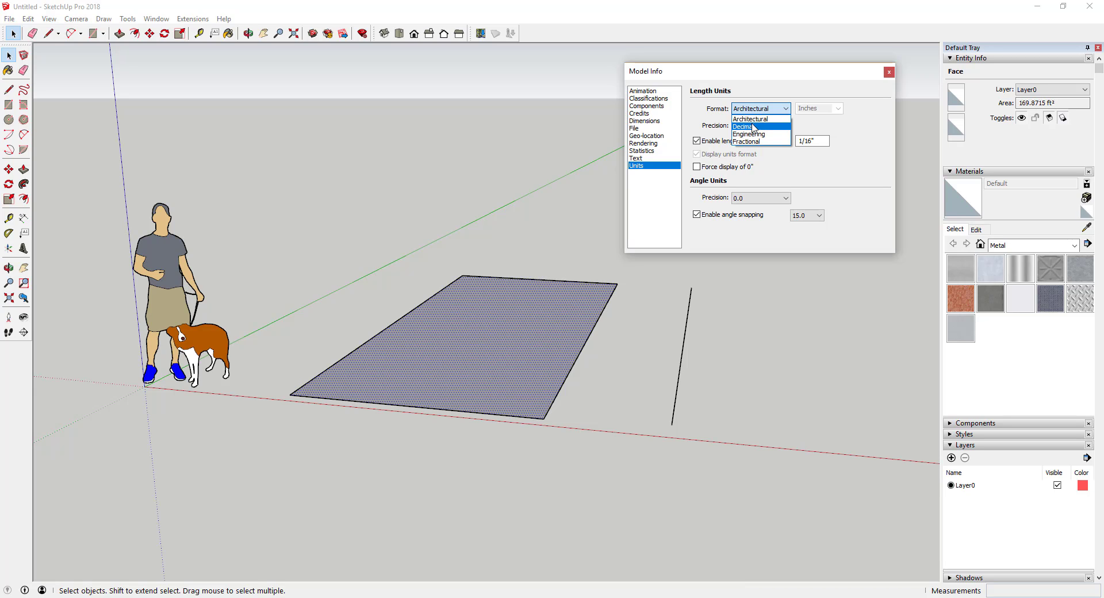
left_click(748, 126)
left_click(759, 109)
left_click(761, 109)
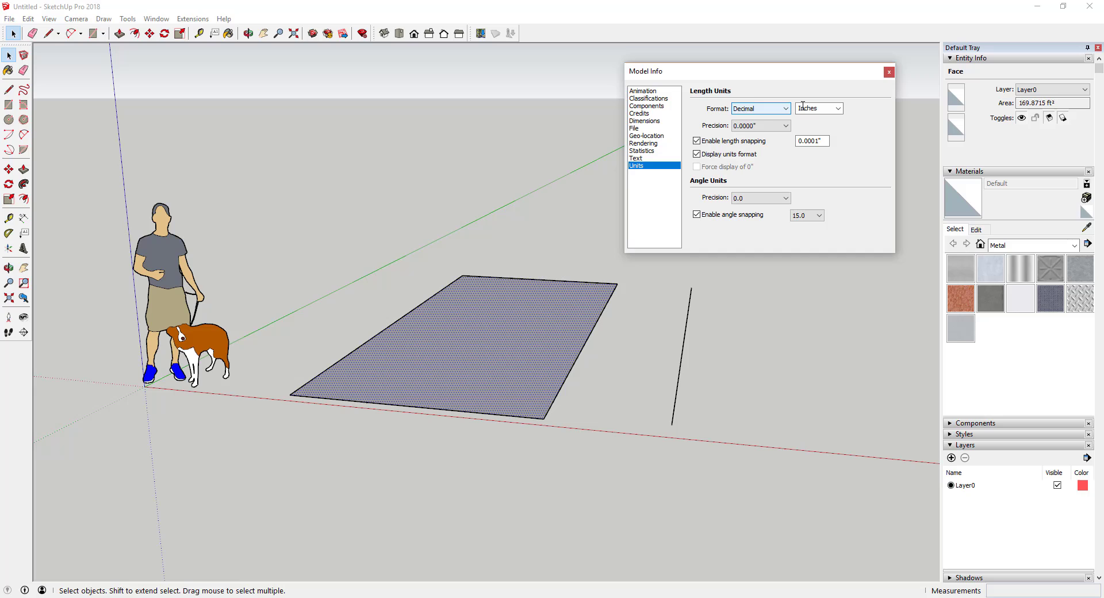
left_click(839, 109)
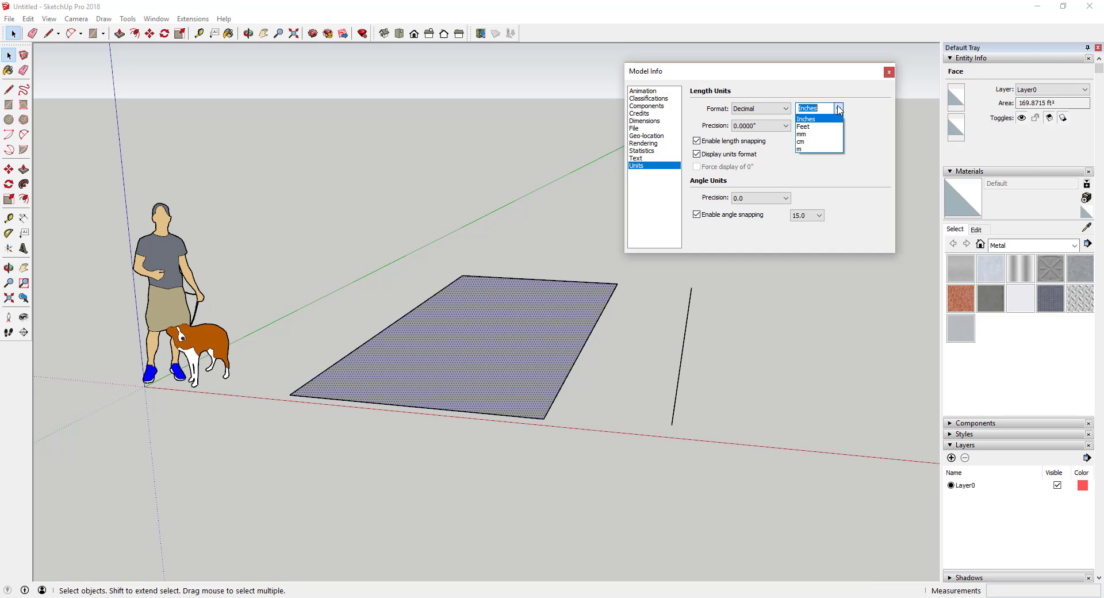
left_click(808, 119)
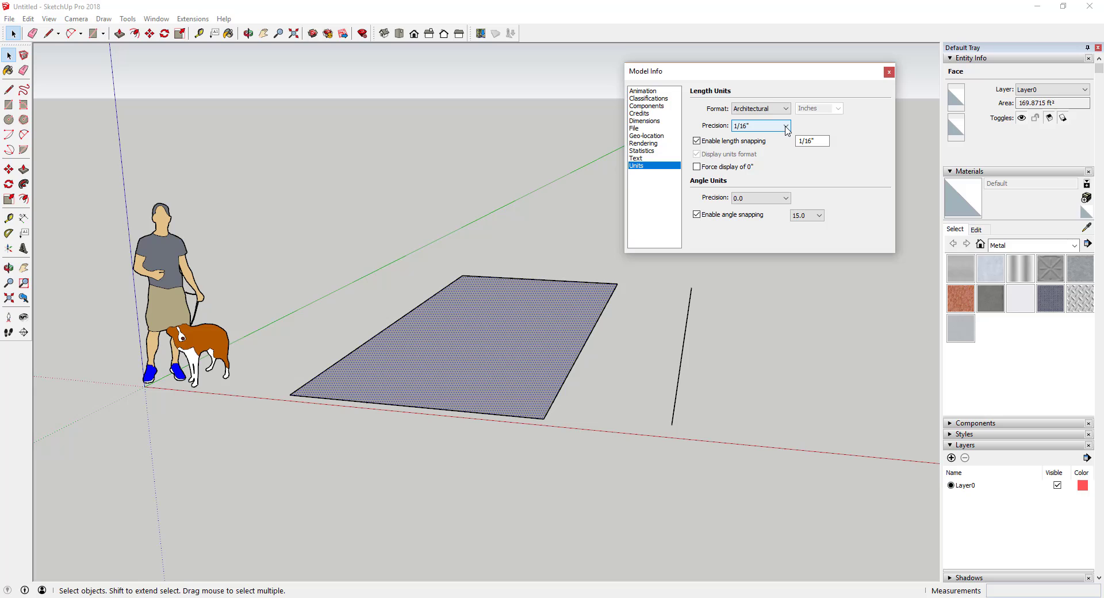
- Review the available length precisions and preview a line in front of the rectangle to see how its length increments
left_click(786, 126)
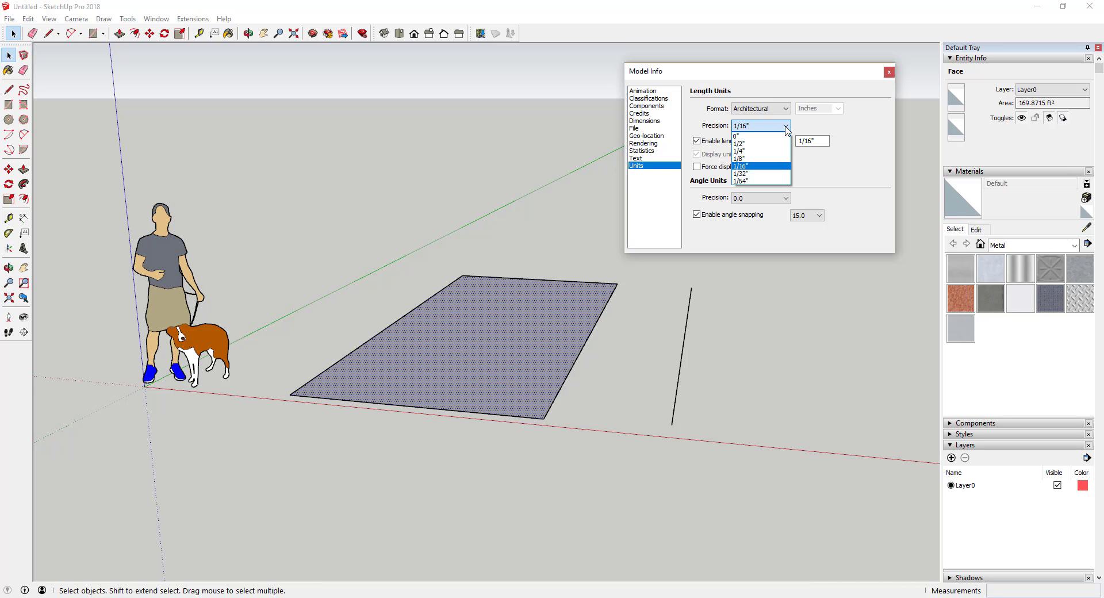
left_click(787, 130)
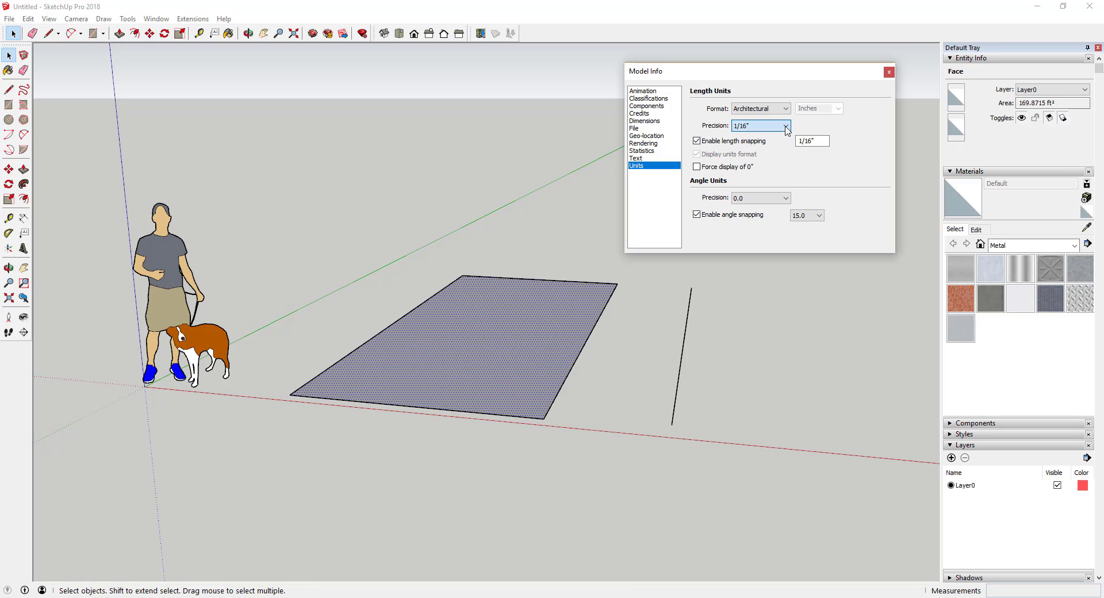
left_click(437, 482)
key("l")
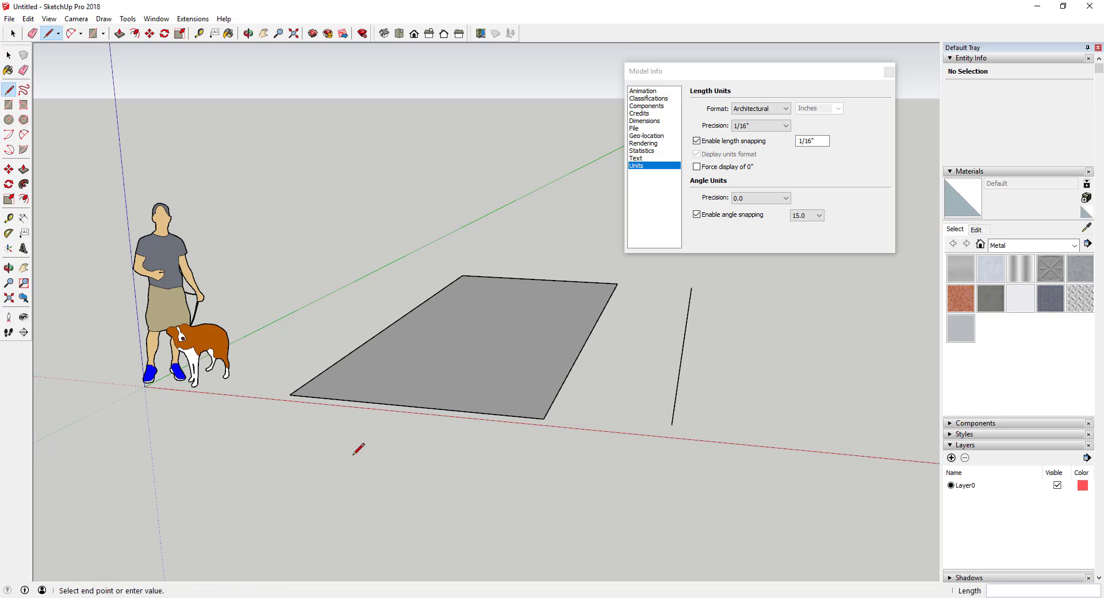
left_click(354, 456)
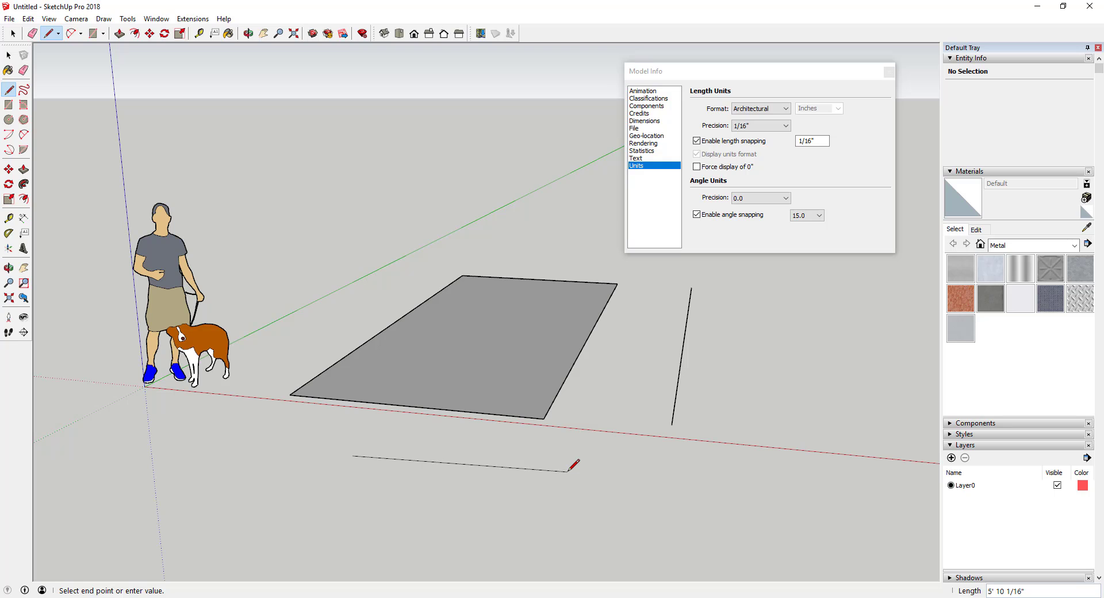
key("space")
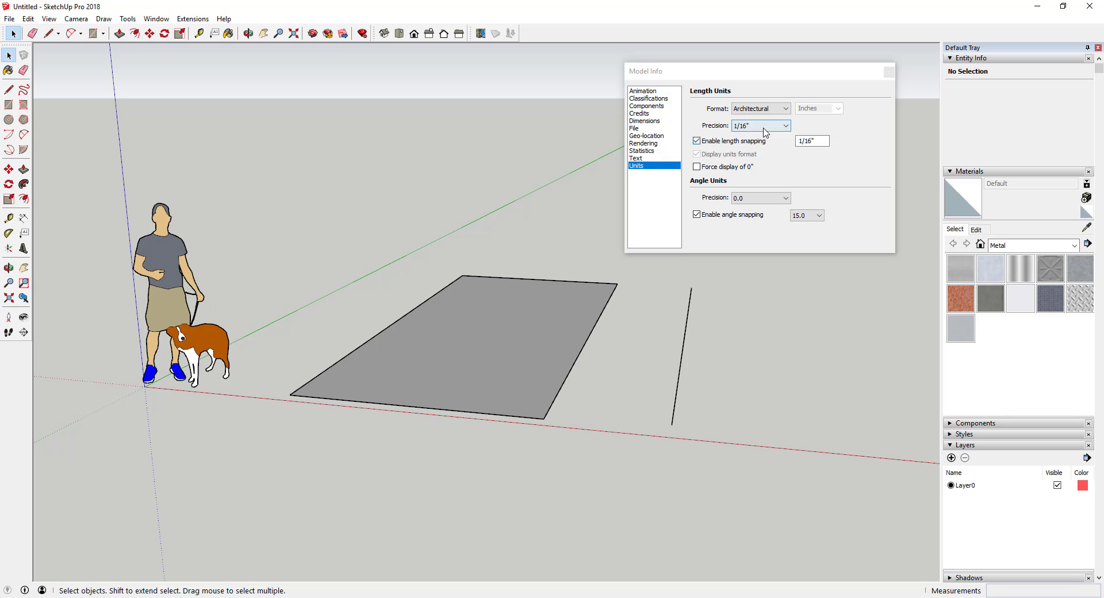
- Set the length precision to 1/64" and preview a line along the red axis without placing it
left_click(760, 125)
left_click(744, 181)
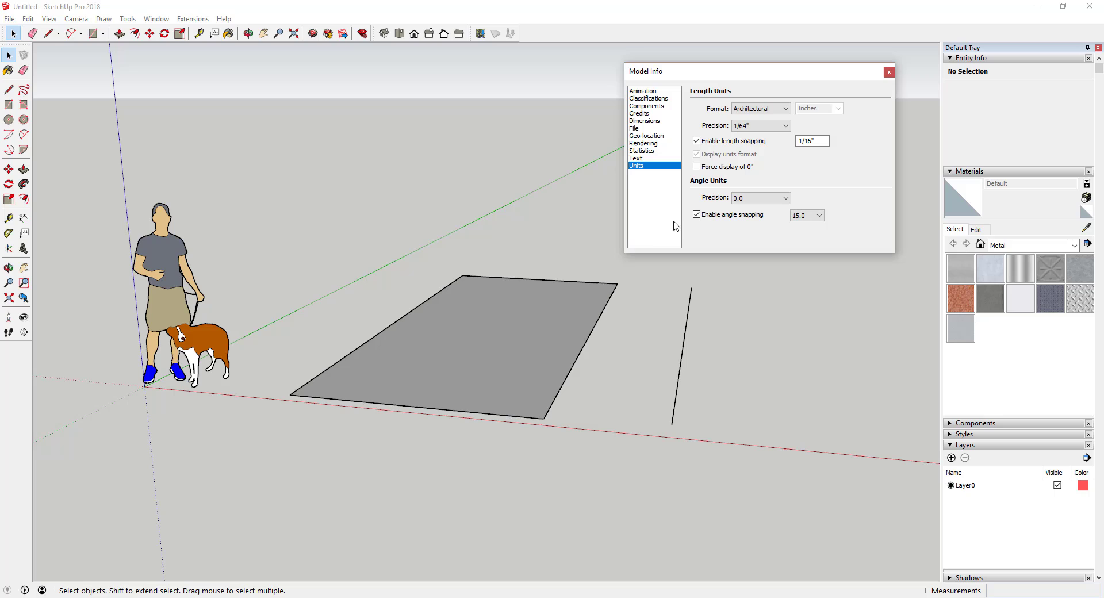
key("l")
left_click(331, 451)
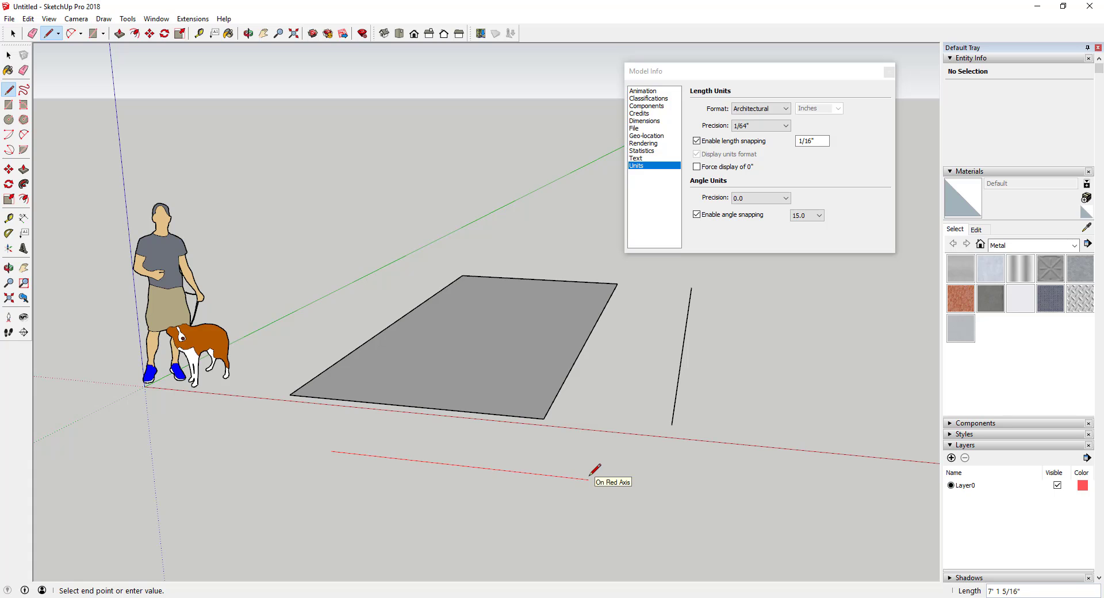
key("Escape")
key("space")
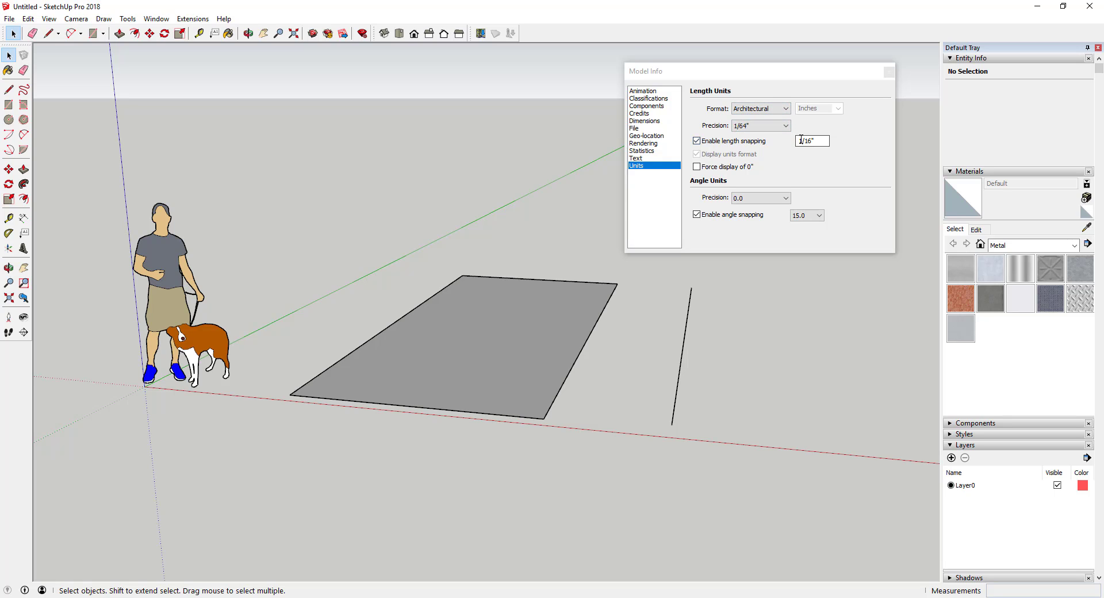
- Disable length snapping and preview a line along the red axis to examine its length increments
left_click(726, 142)
key("l")
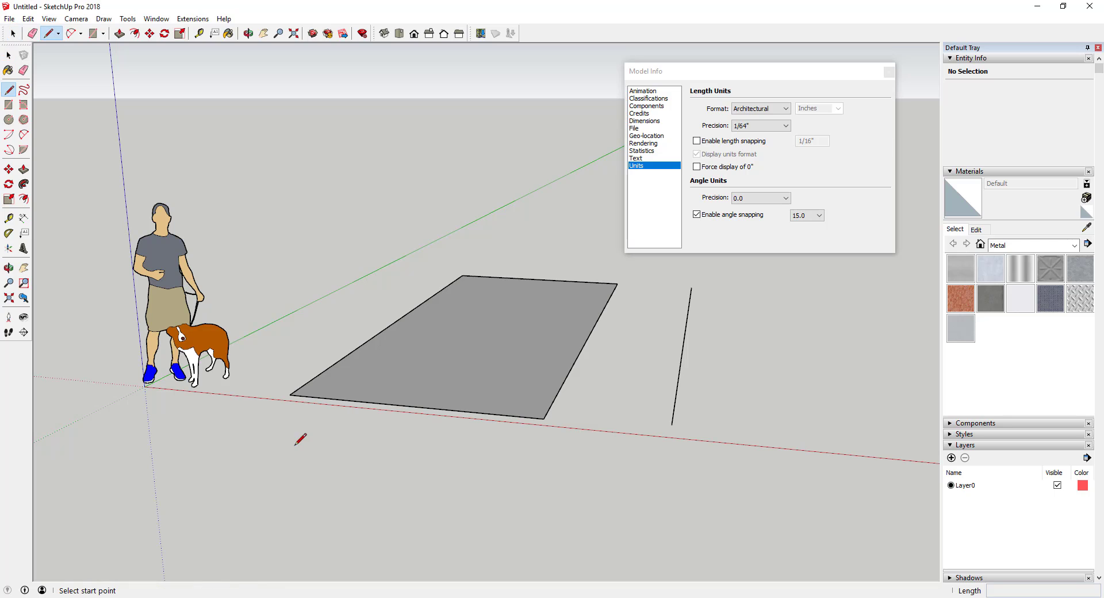
left_click(294, 446)
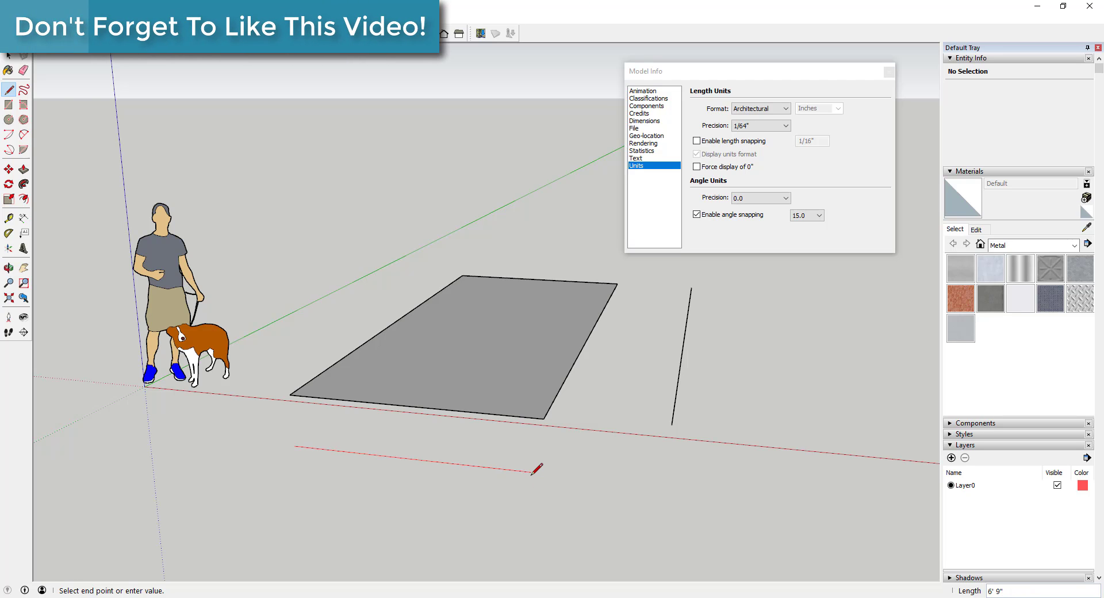
key("space")
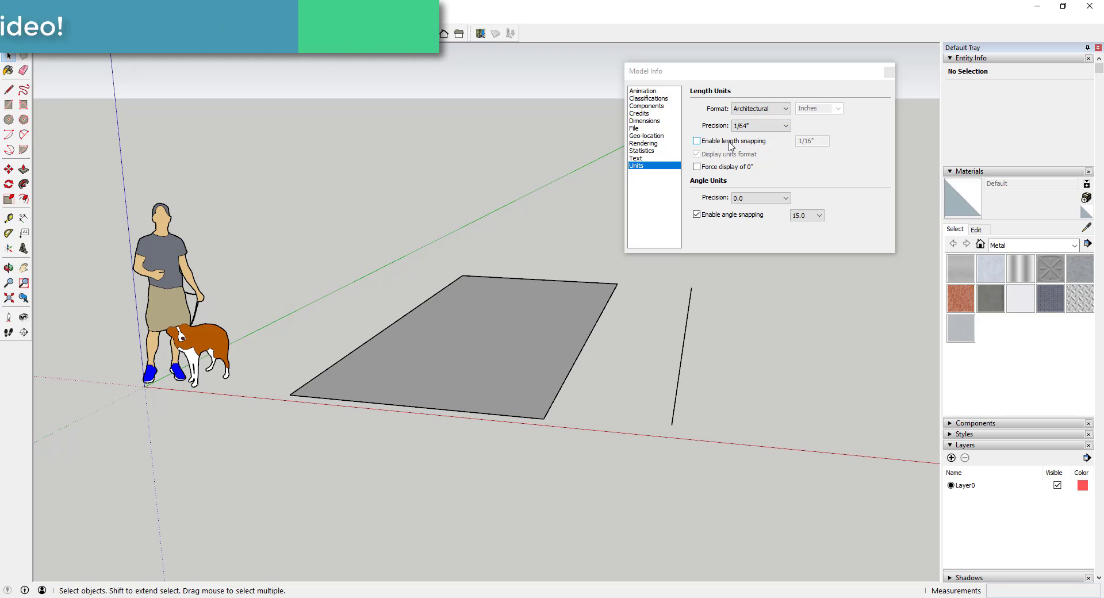
- Re-enable length snapping with a 1/4 increment and preview a line in front of the rectangle
left_click(723, 144)
left_click_drag(804, 141, 882, 141)
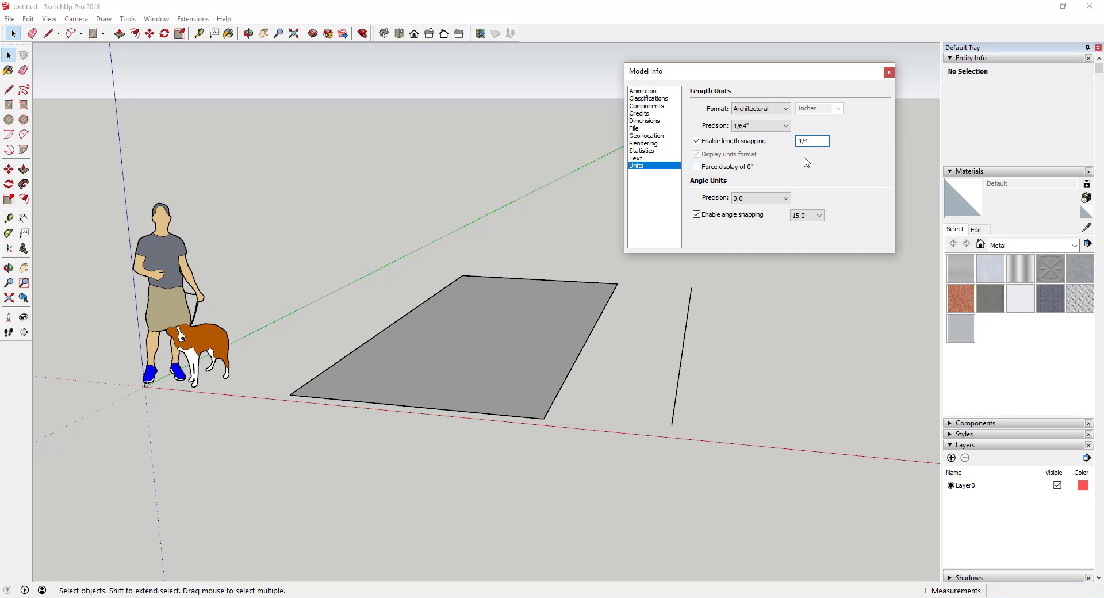
left_click(426, 498)
key("l")
left_click(334, 476)
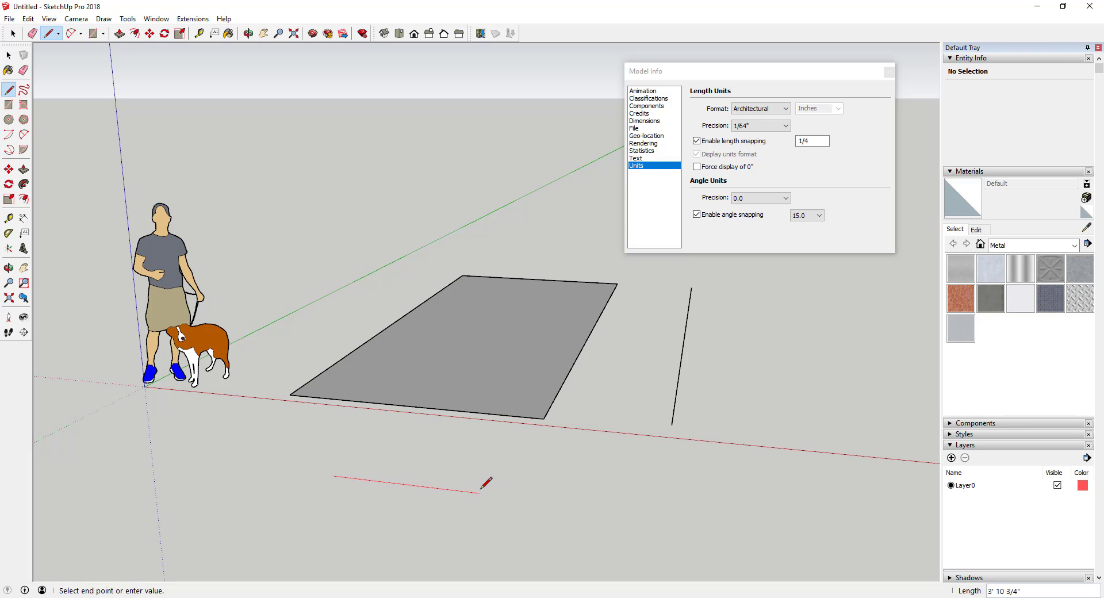
key("space")
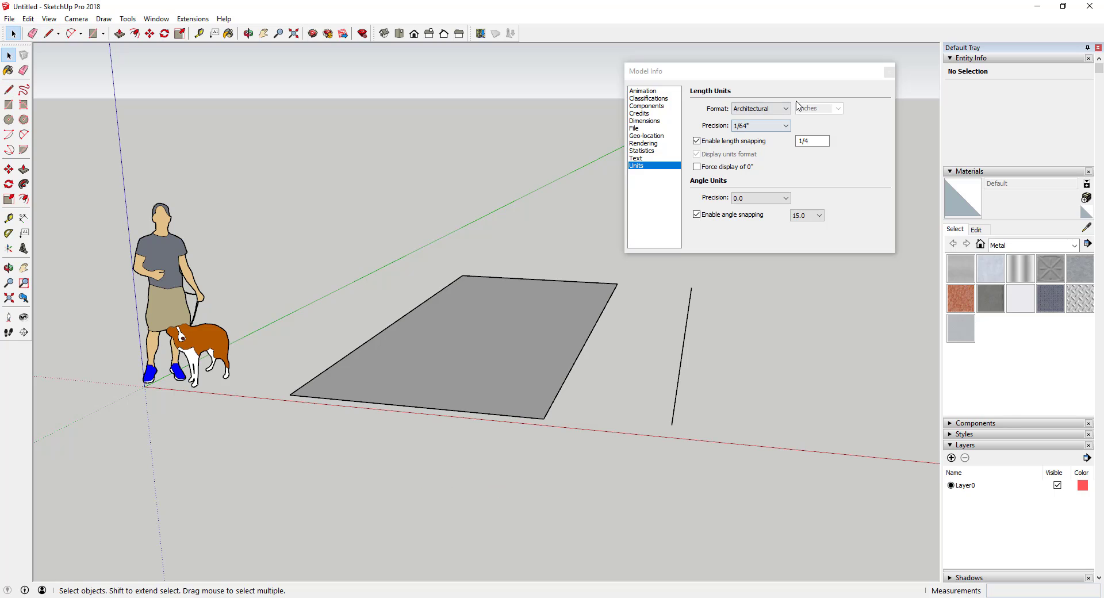
- Set the length snapping increment and the length precision both to 1/16", previewing a trial line in between
left_click(811, 141)
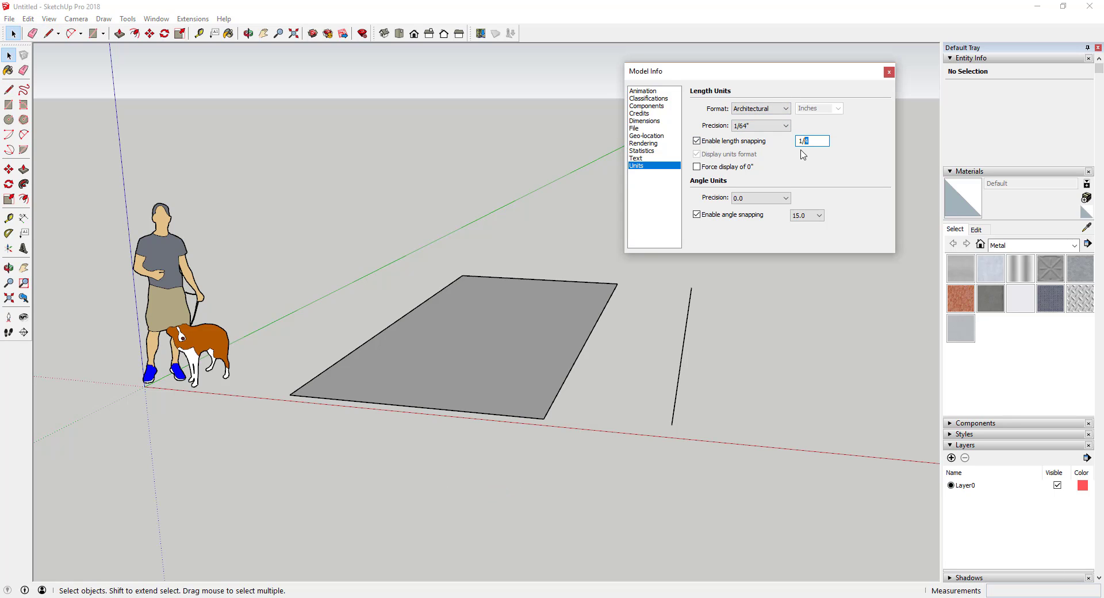
type("1/16")
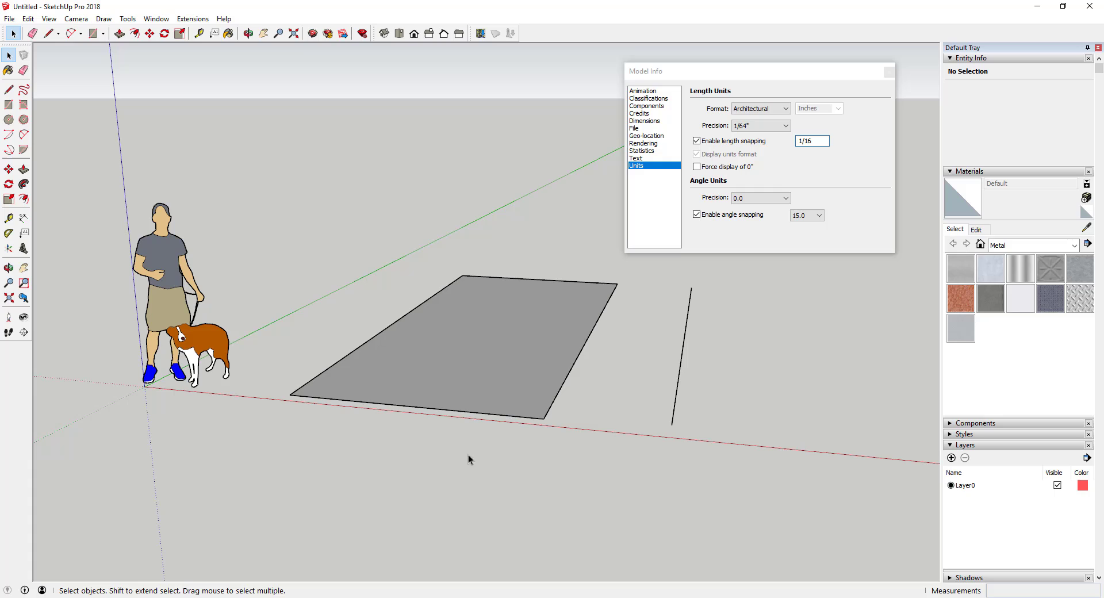
type("l")
left_click(300, 460)
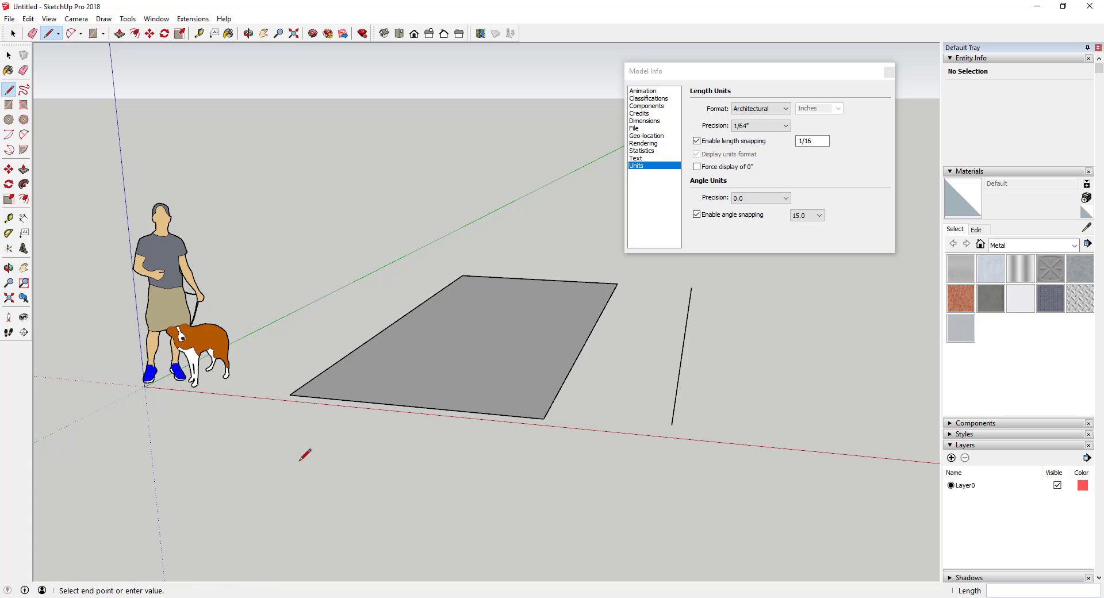
left_click(484, 476)
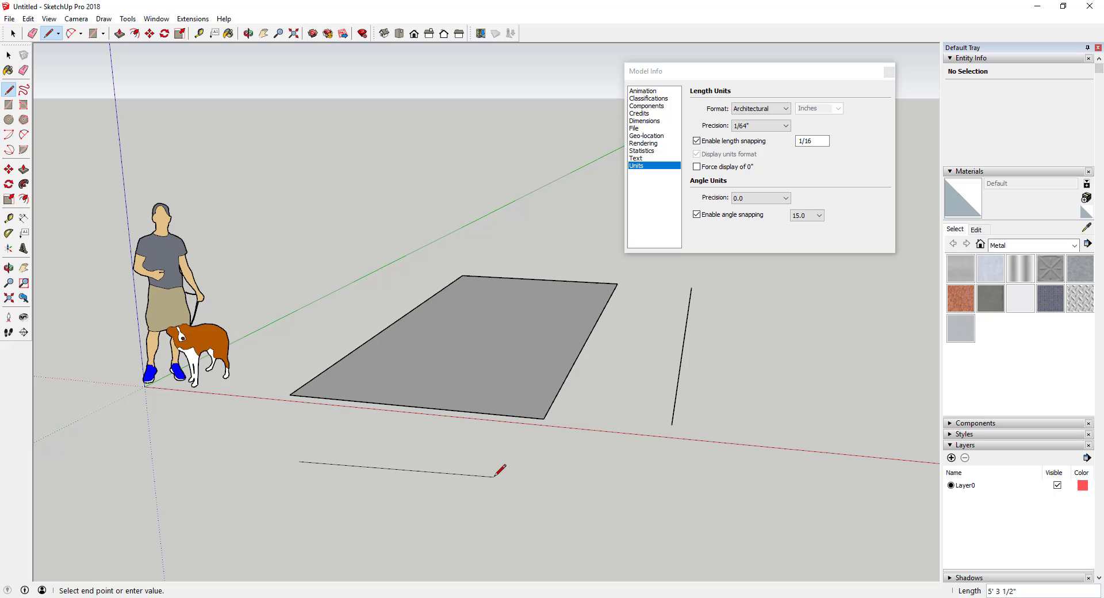
key("space")
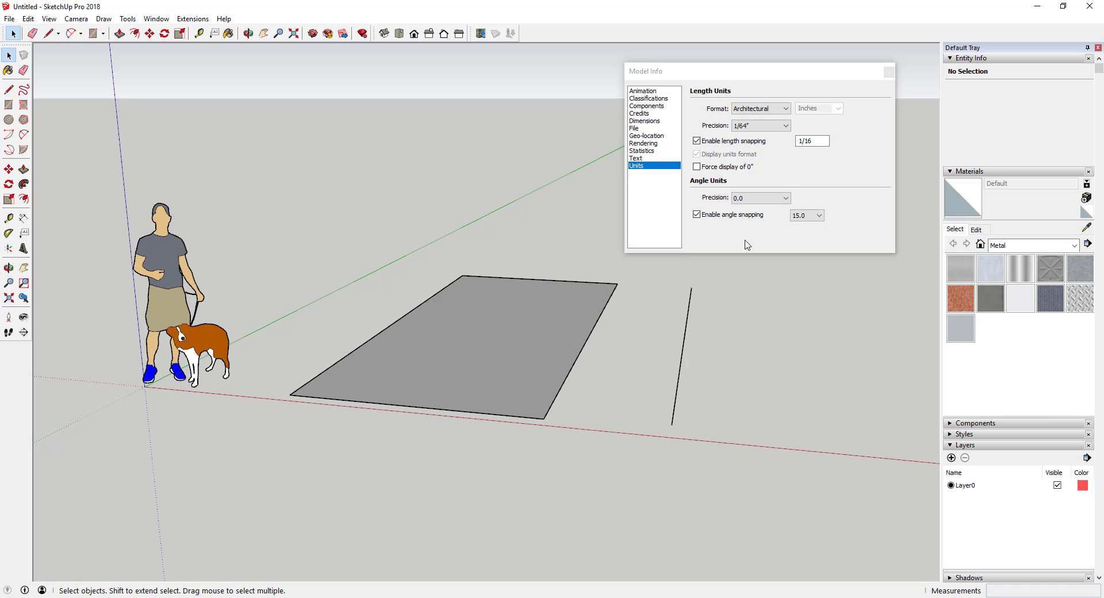
left_click(762, 126)
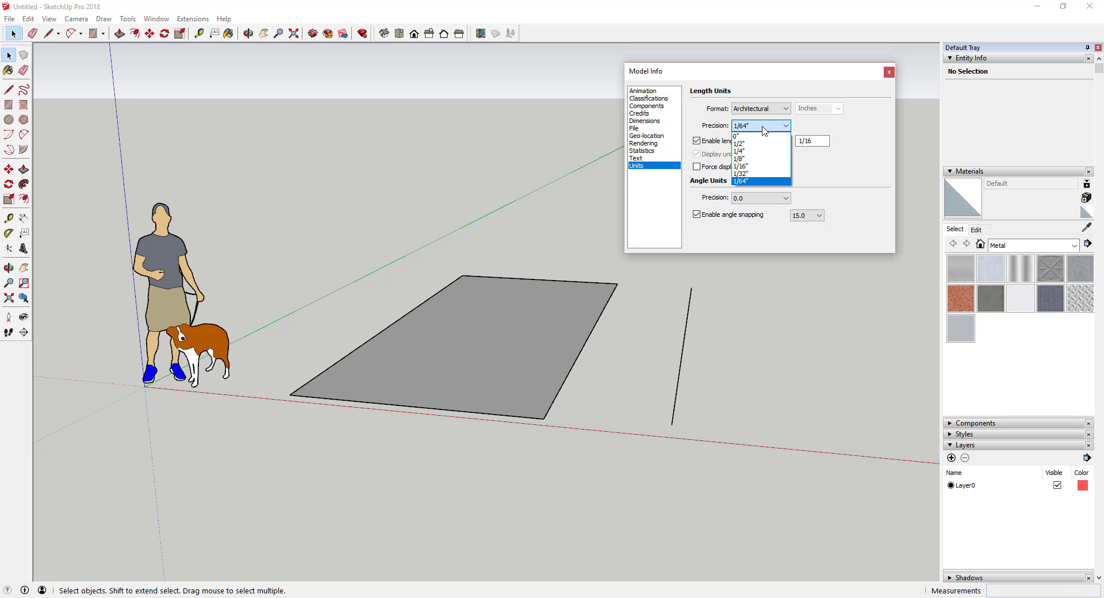
left_click(754, 169)
- Set the length format to Decimal with metres (m) as the unit
left_click(774, 111)
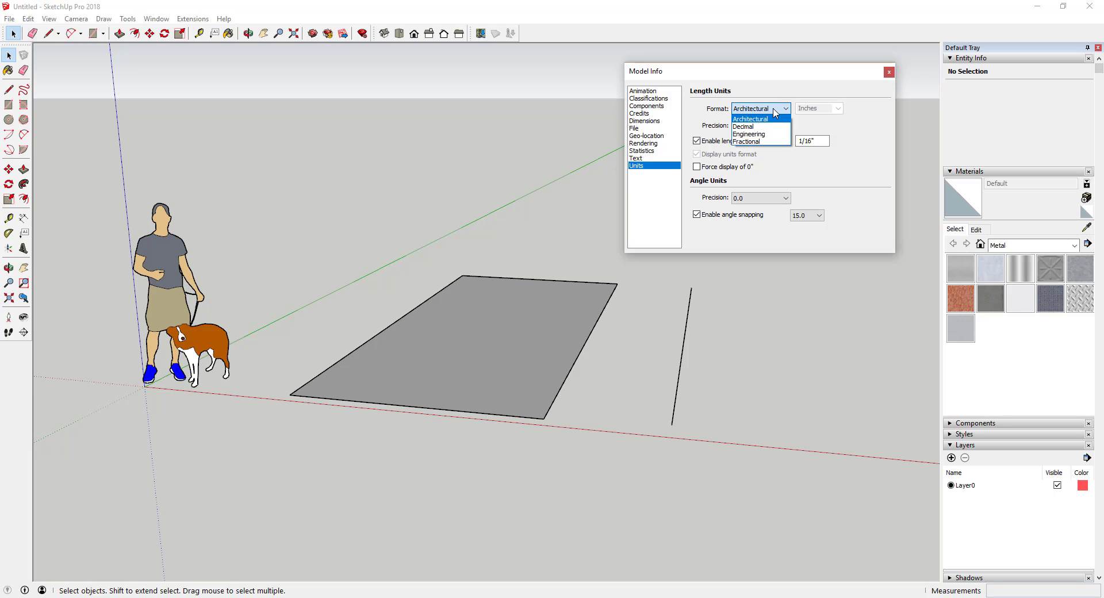
left_click(751, 127)
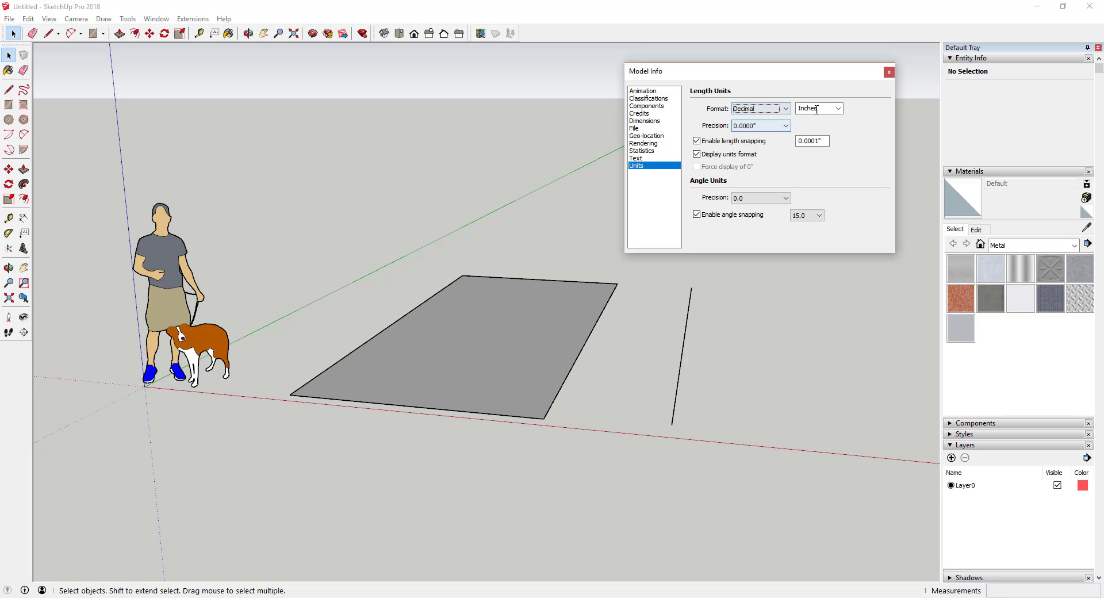
left_click(774, 111)
left_click(753, 127)
left_click(831, 110)
left_click(835, 109)
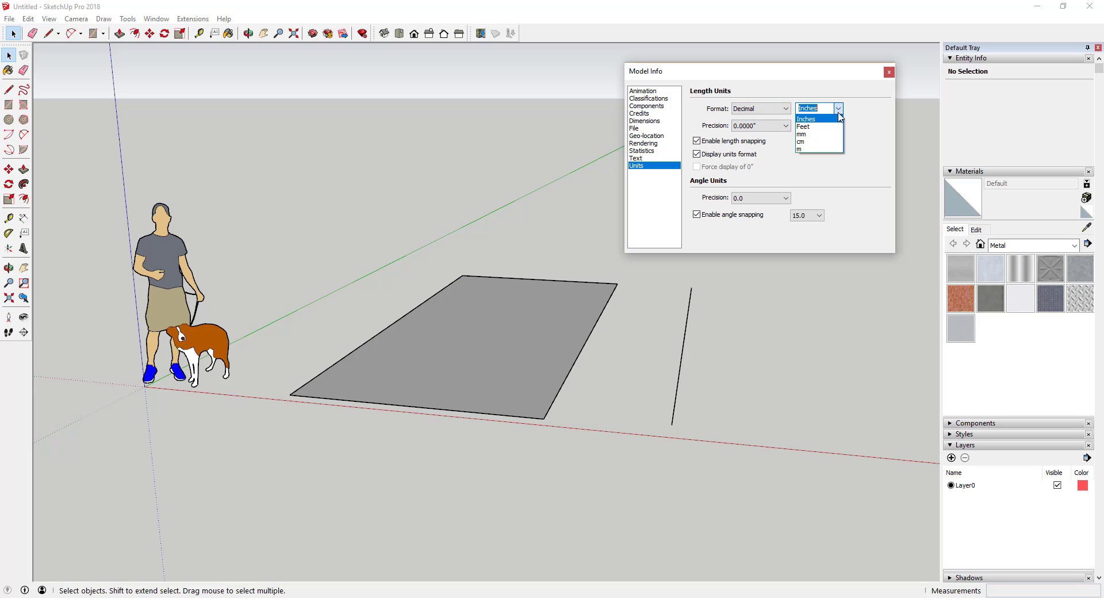
left_click(804, 150)
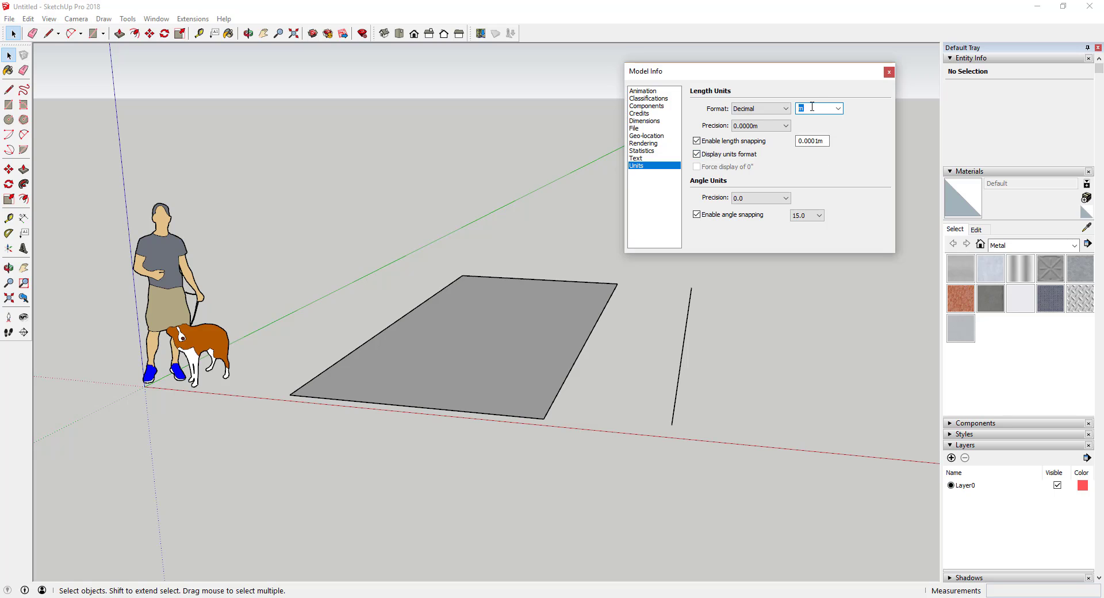
- Reselect metres (m) as the decimal length unit and preview a trial line in front of the rectangle to examine its length
left_click(838, 110)
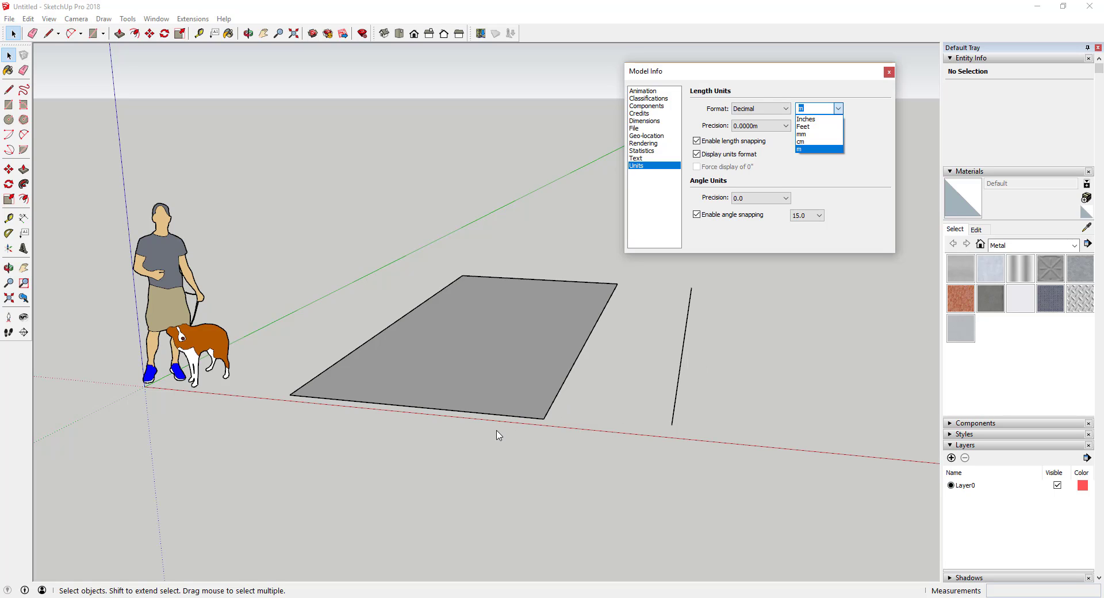
left_click(463, 465)
left_click(345, 468)
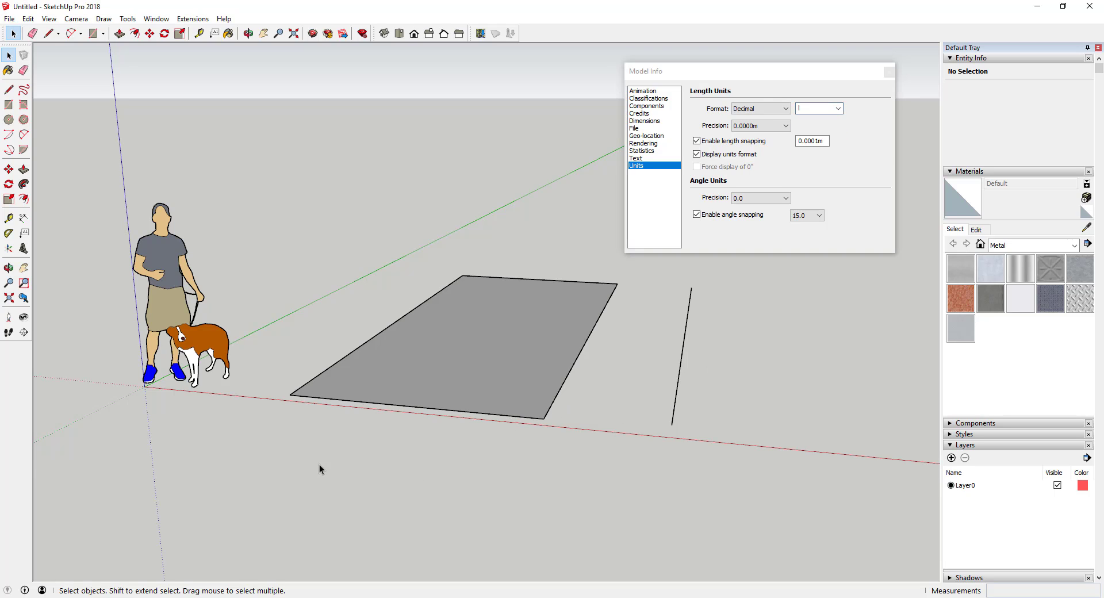
left_click(838, 108)
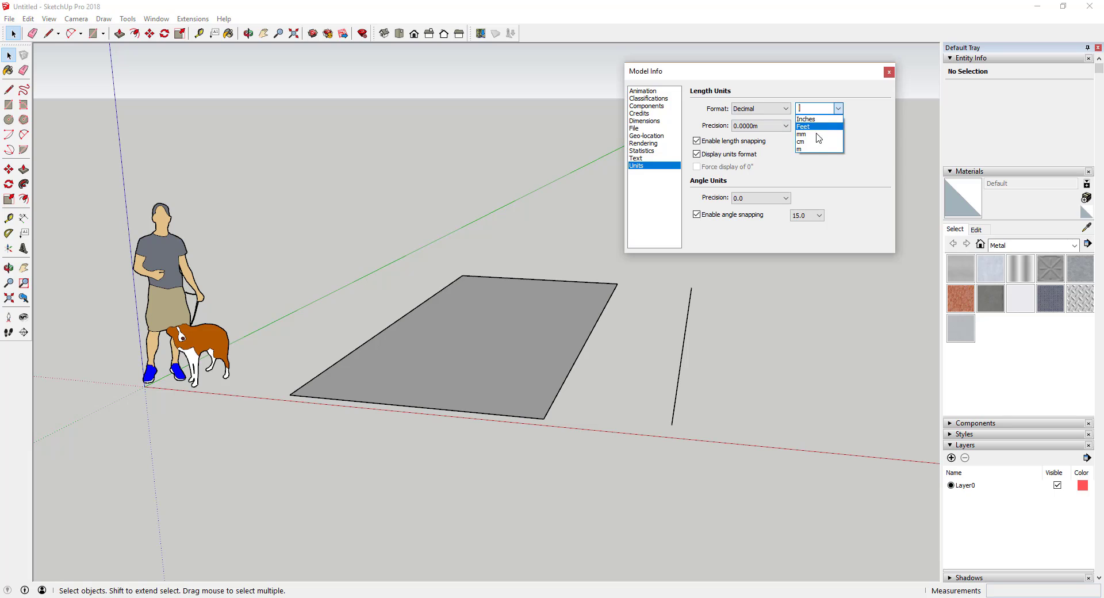
left_click(800, 151)
left_click(382, 501)
key("l")
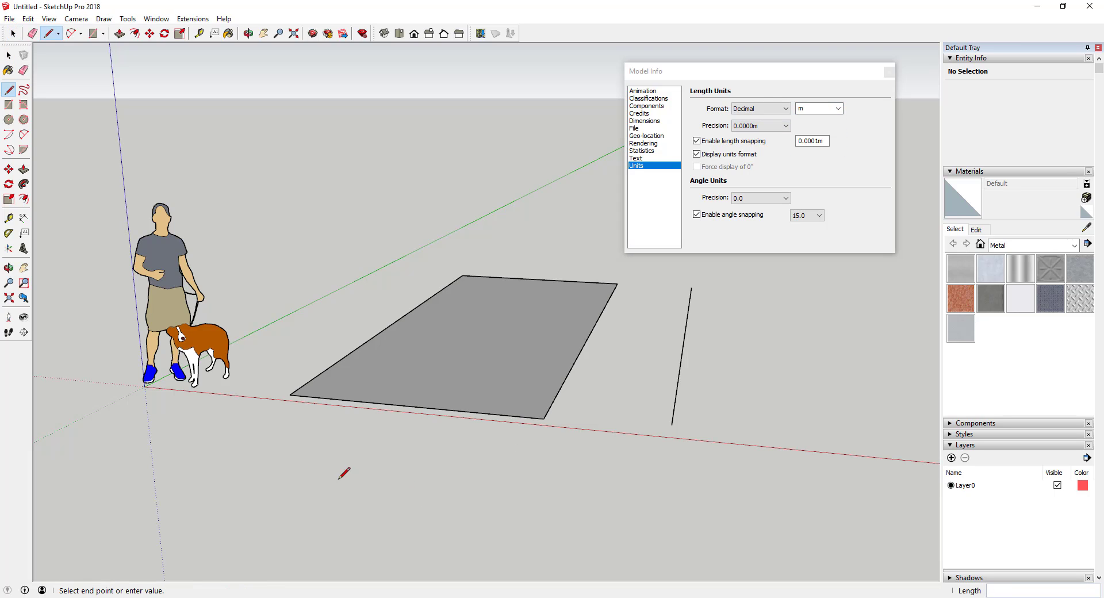
left_click(320, 478)
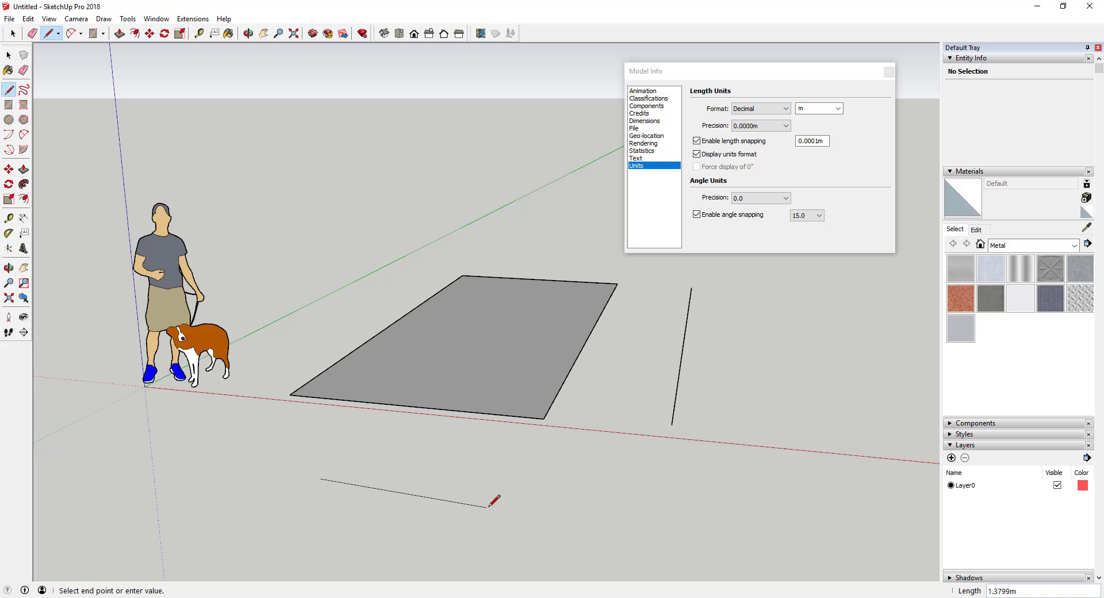
key("space")
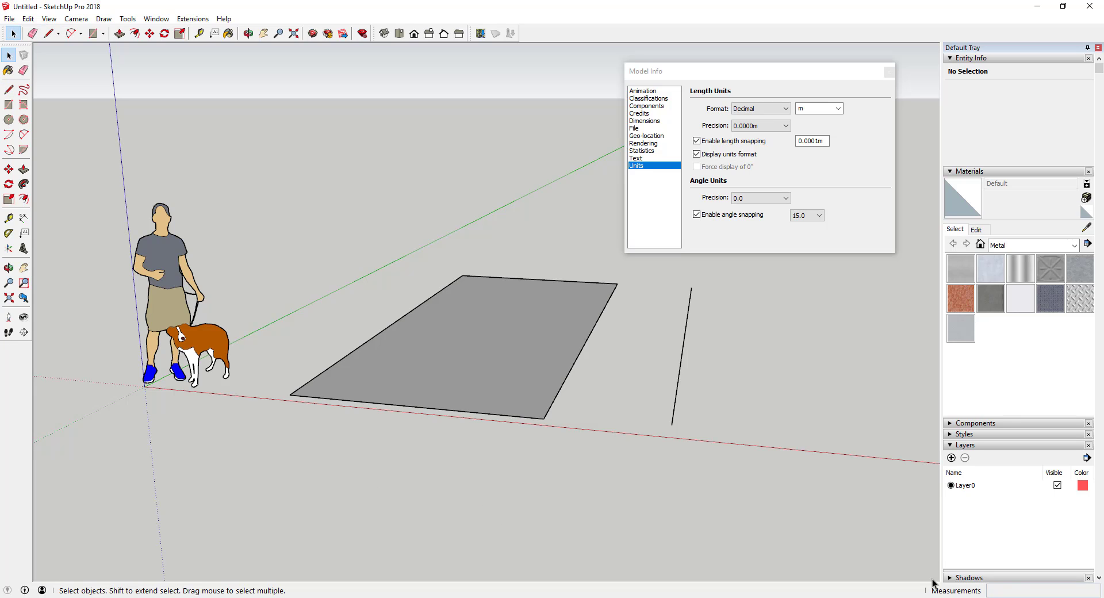
left_click(198, 20)
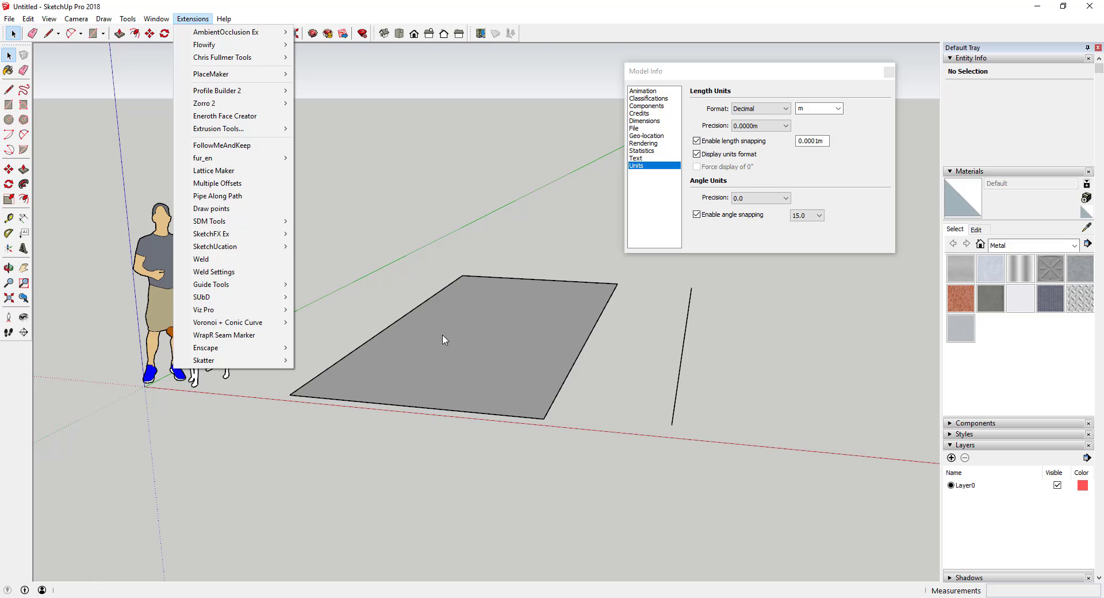
left_click(233, 196)
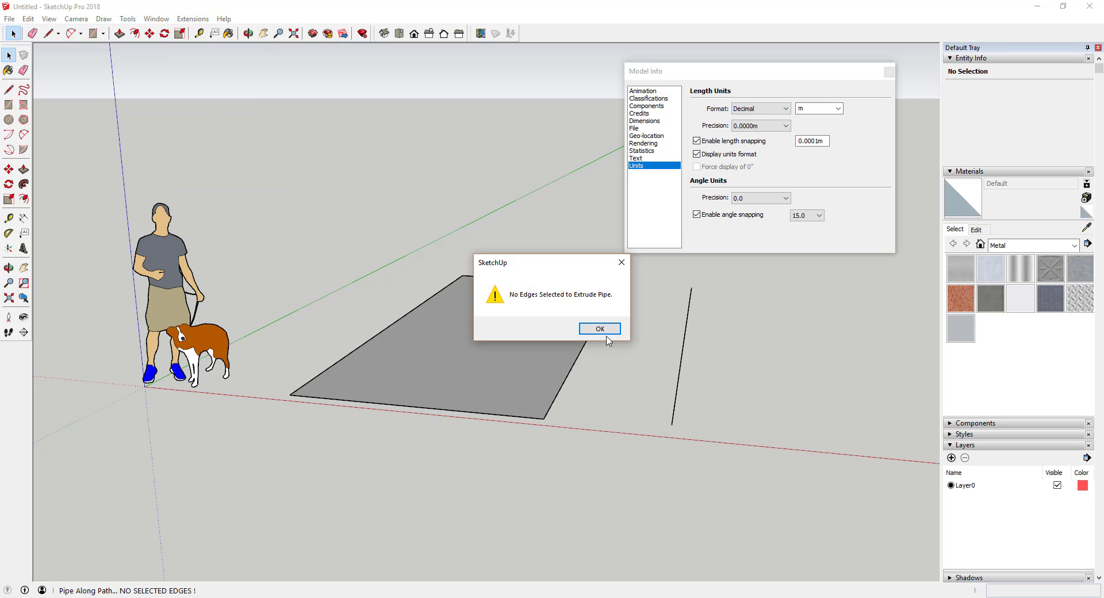
left_click(600, 328)
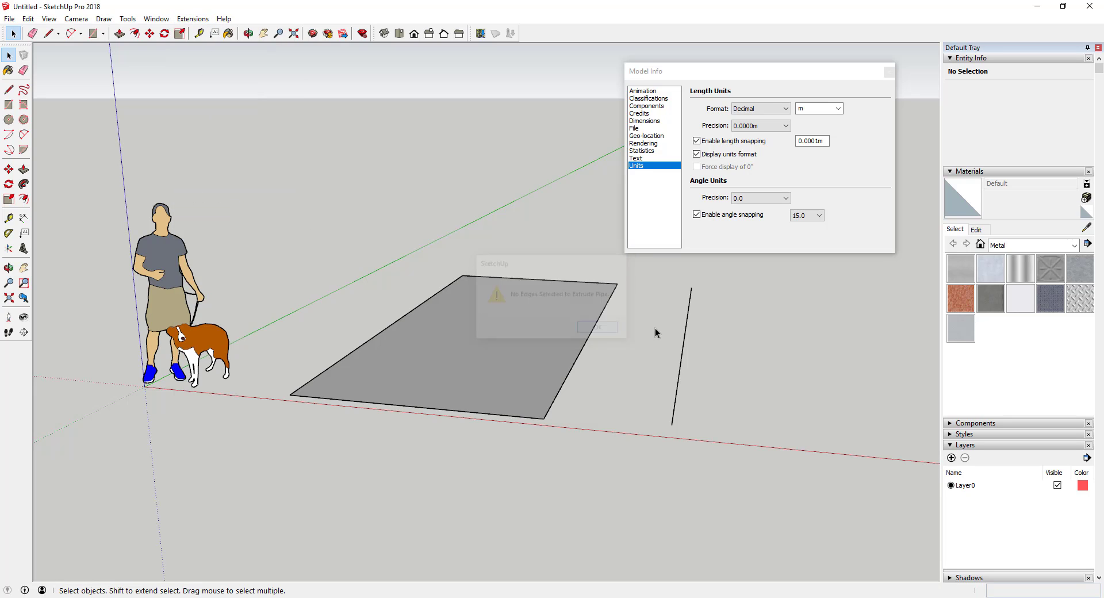
- Select the separate line beside the rectangle and examine its Pipe Along Path parameters in metres without creating a pipe
left_click(684, 336)
left_click(190, 20)
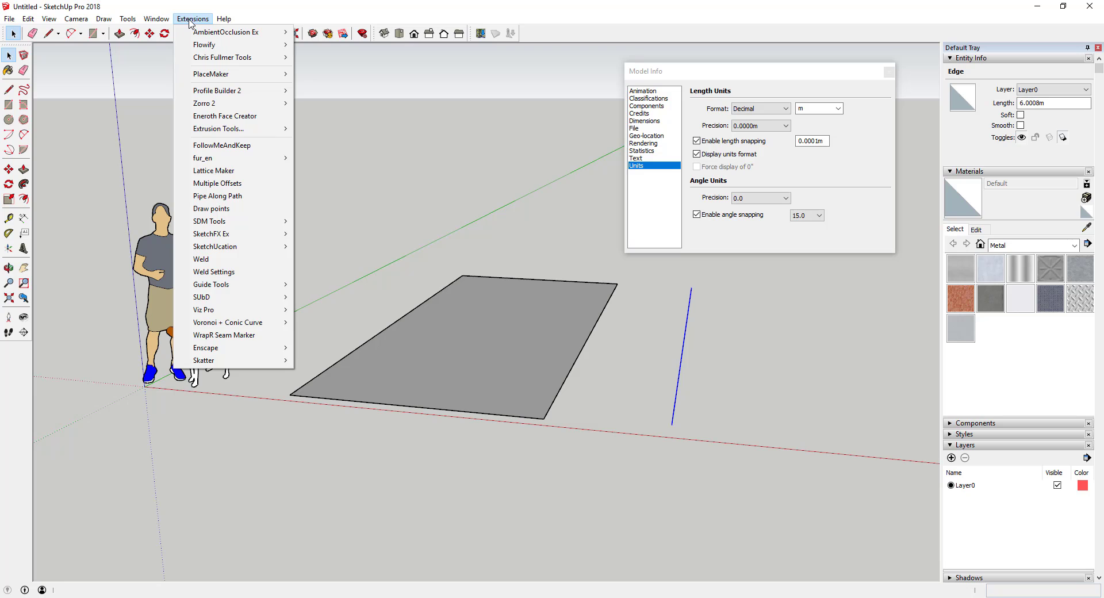
left_click(218, 197)
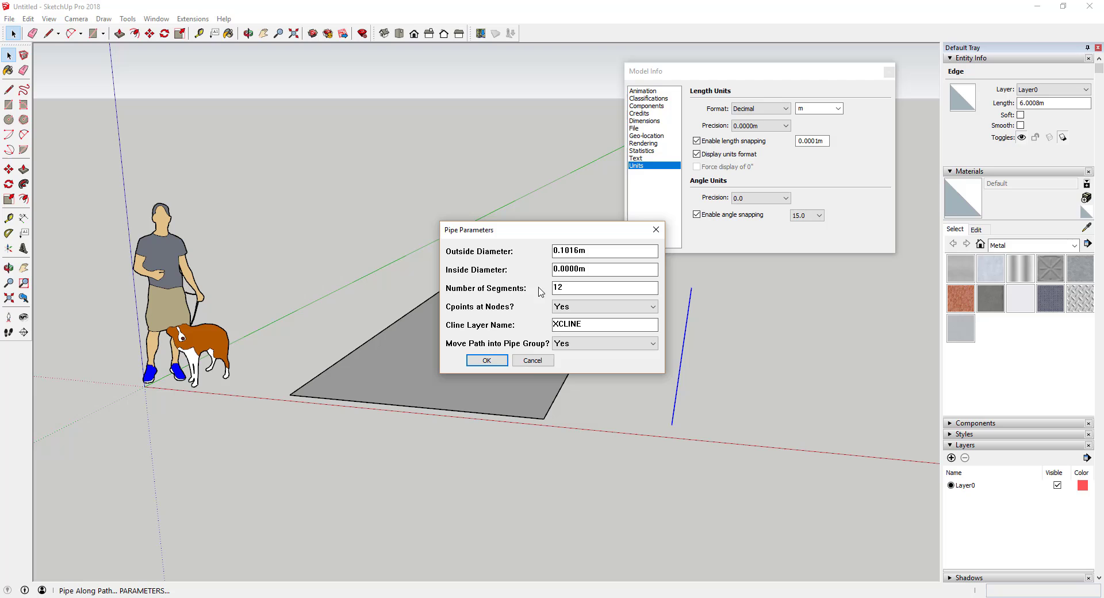
left_click(533, 361)
- Set the length format to Architectural and review the Pipe Along Path parameters for the selected line without creating a pipe
left_click(759, 109)
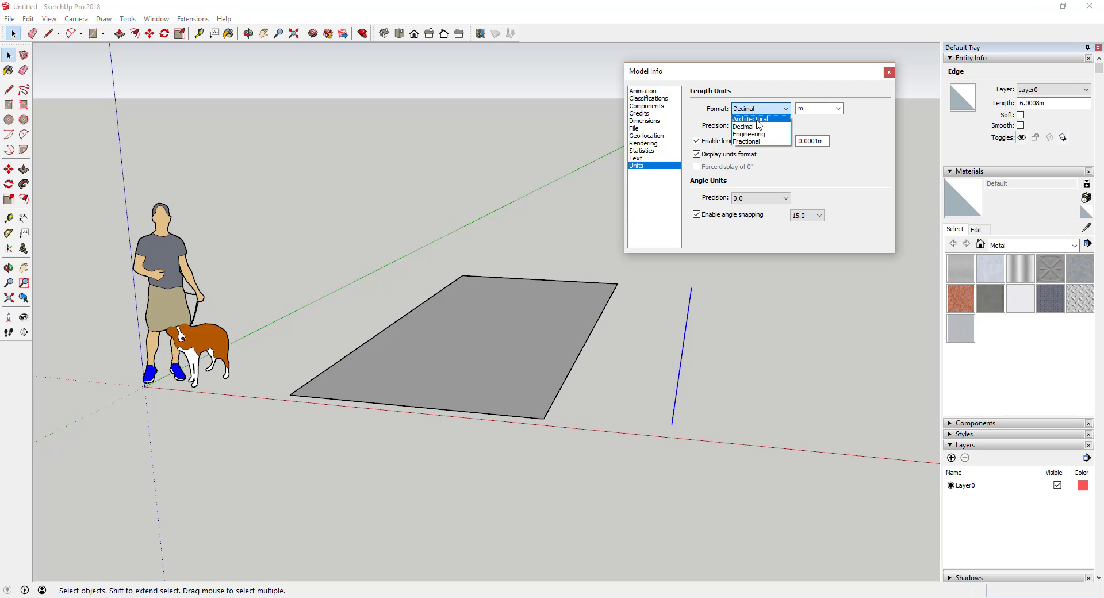
left_click(758, 117)
left_click(688, 367)
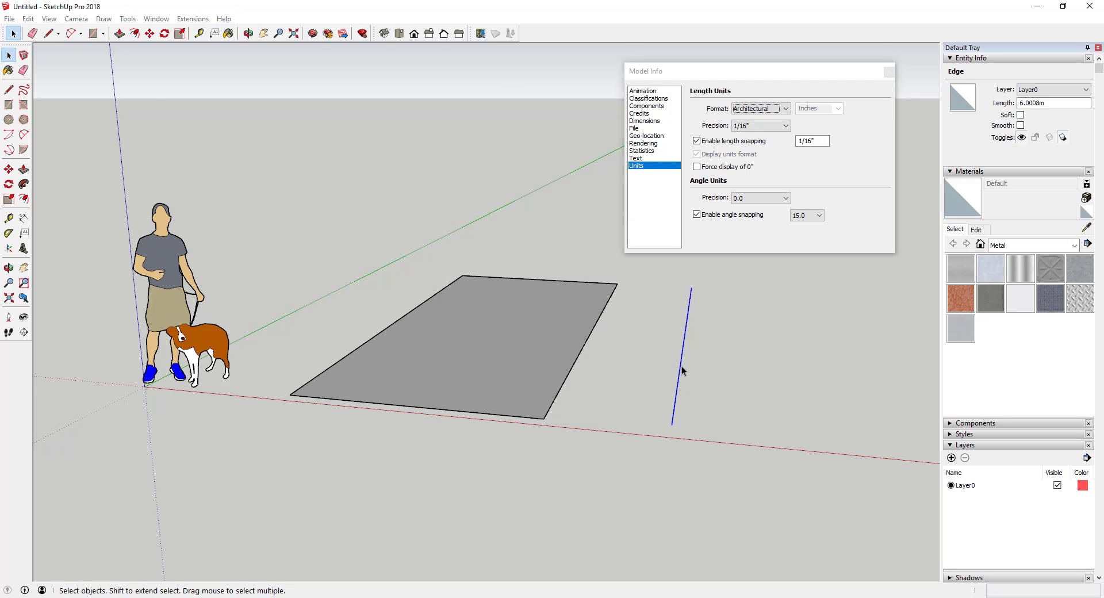
left_click(194, 18)
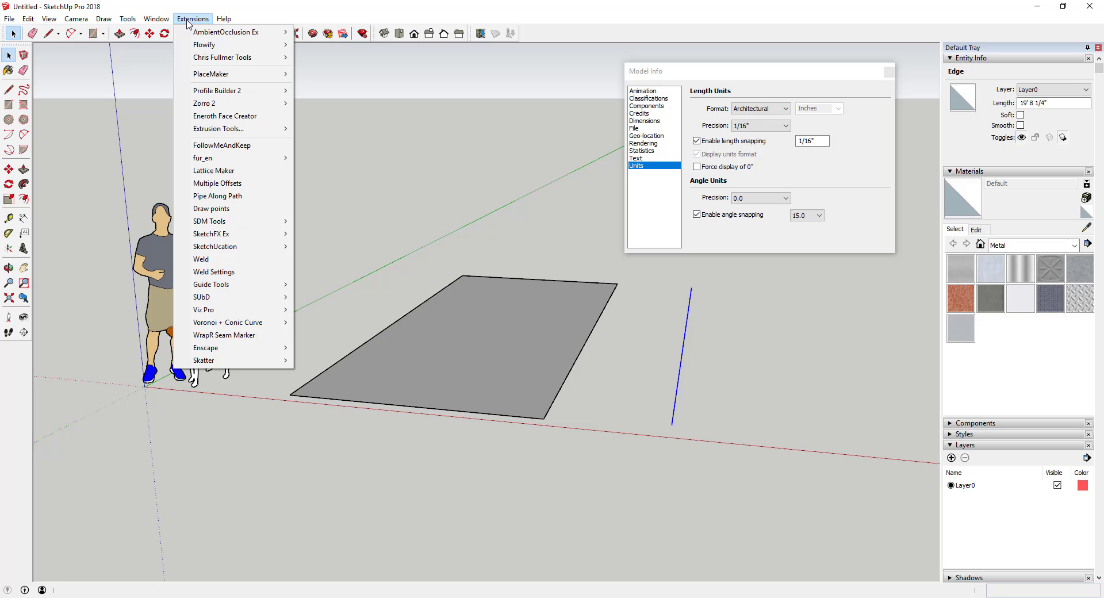
left_click(239, 197)
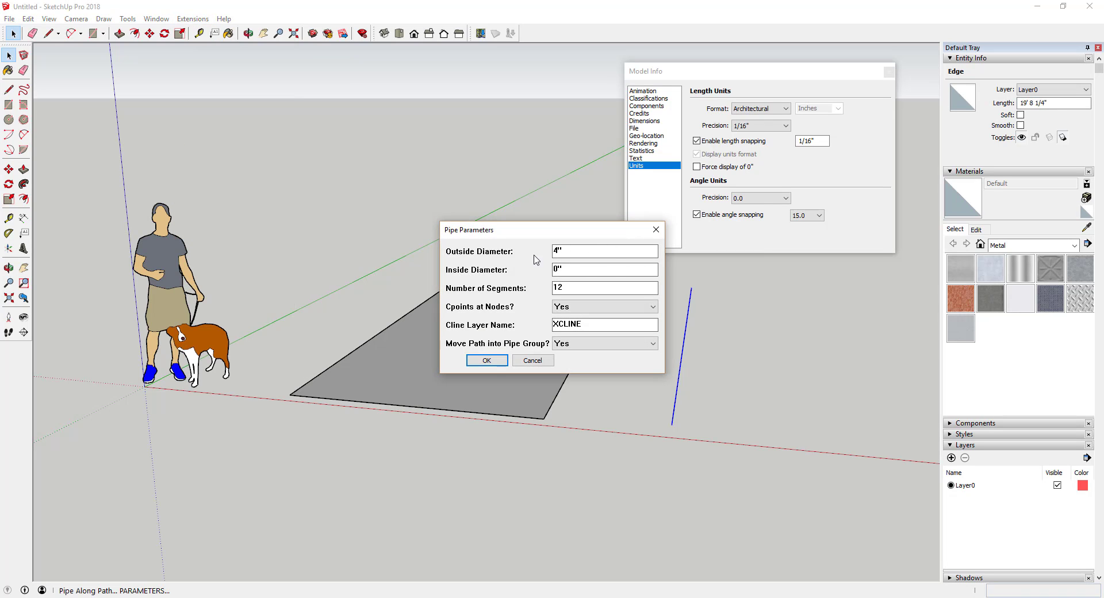
left_click(532, 360)
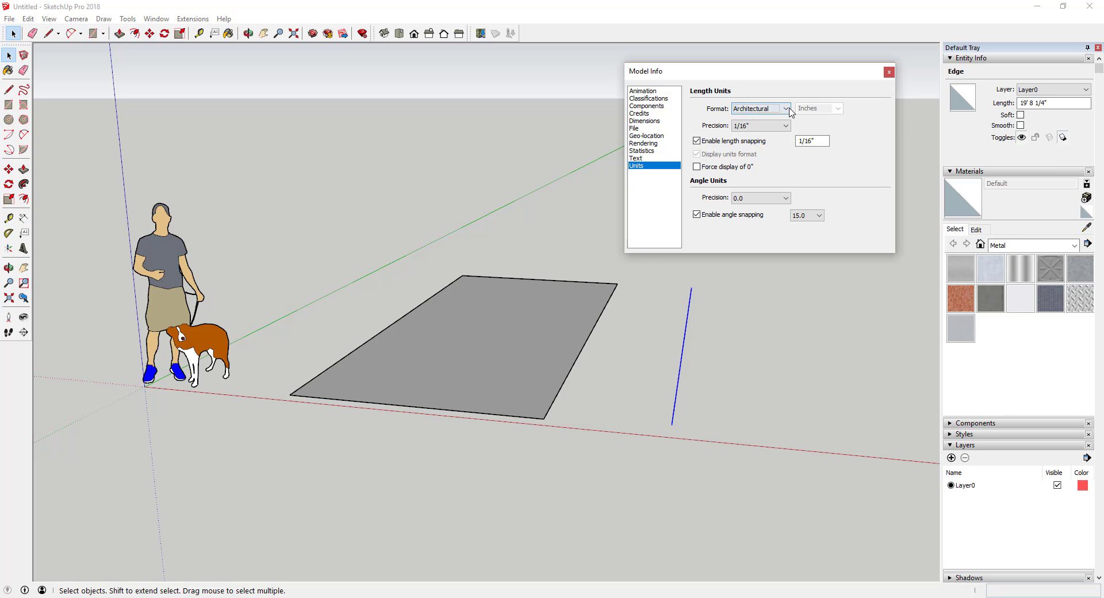
left_click(765, 109)
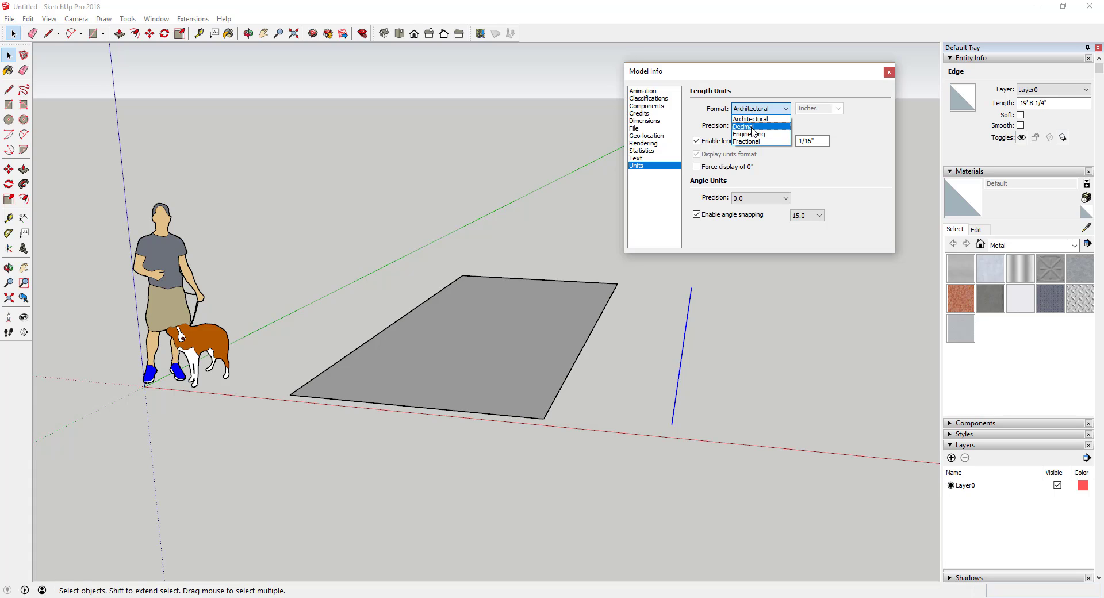
key("Escape")
key("Escape")
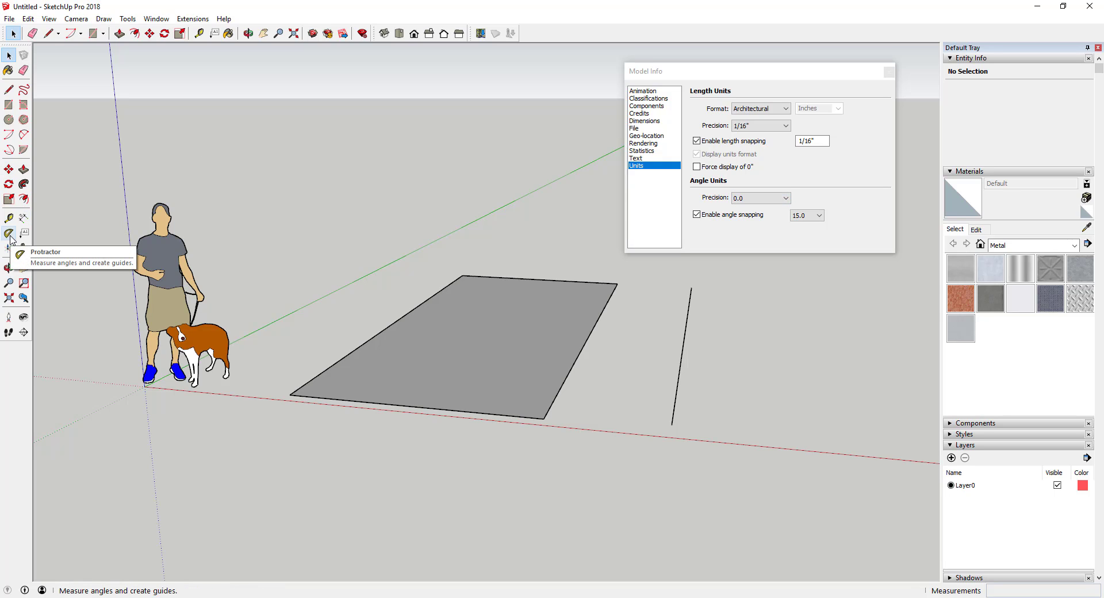
- Review the angle snapping increments and preview a Protractor guide from the rectangle's front corner, aligned to its adjoining side edge
left_click(819, 217)
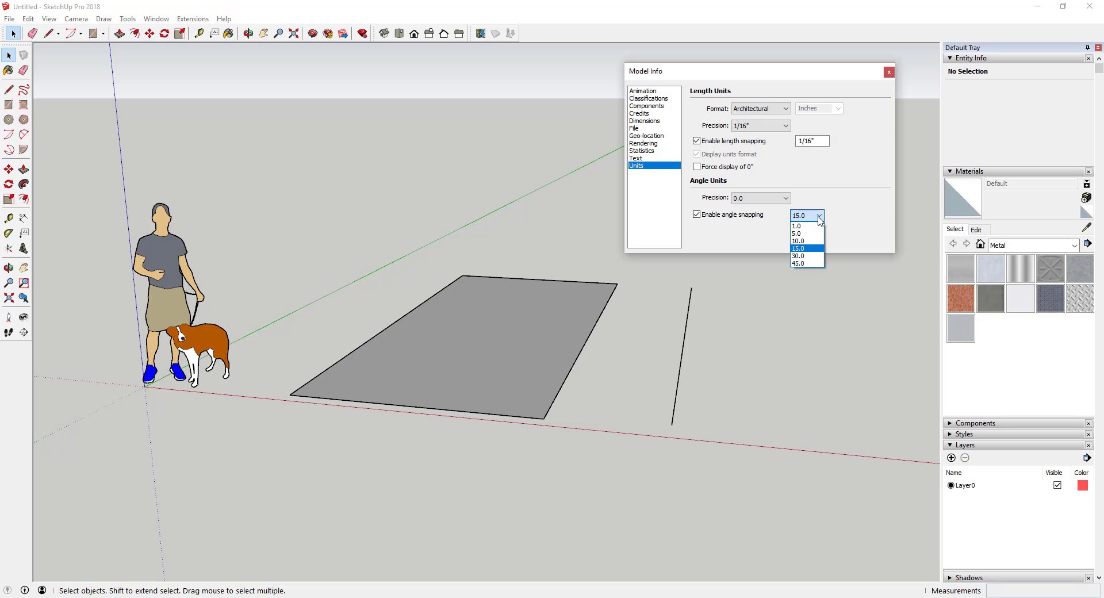
left_click(820, 221)
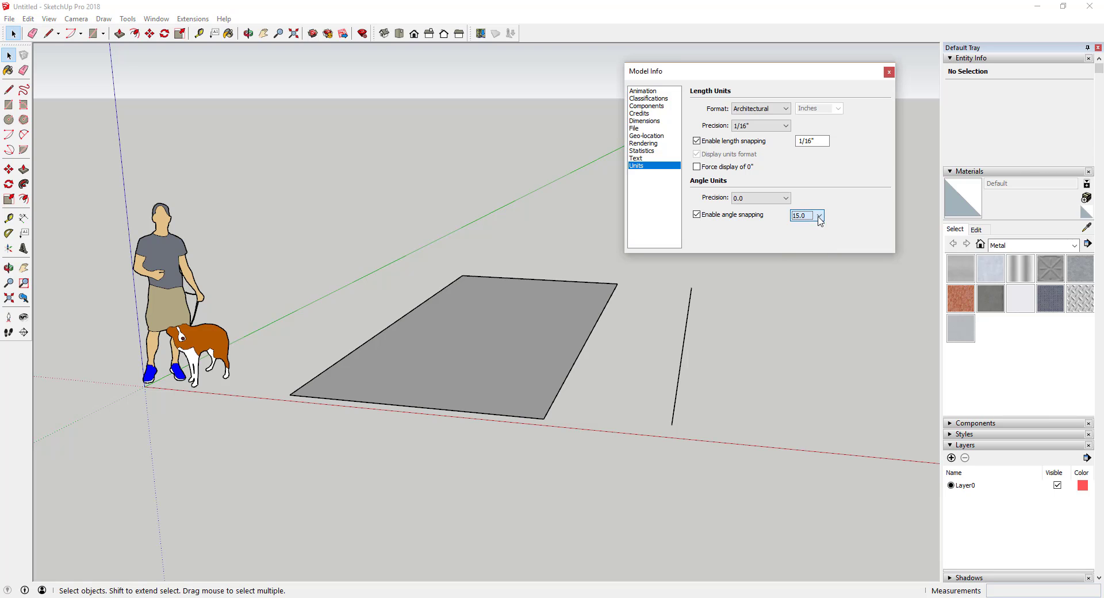
left_click(8, 233)
left_click(543, 419)
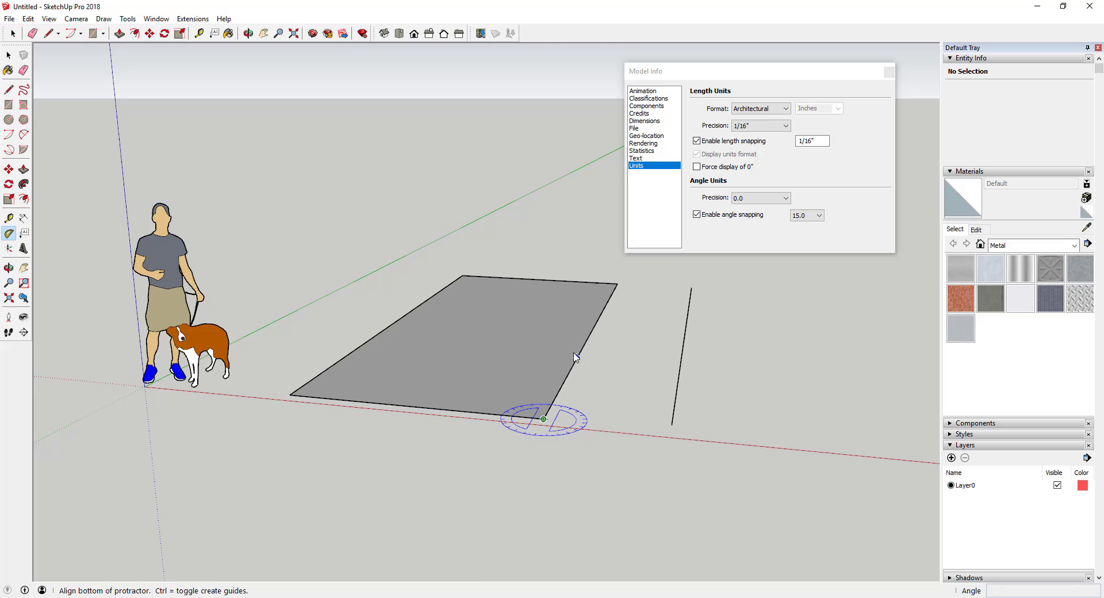
left_click(578, 354)
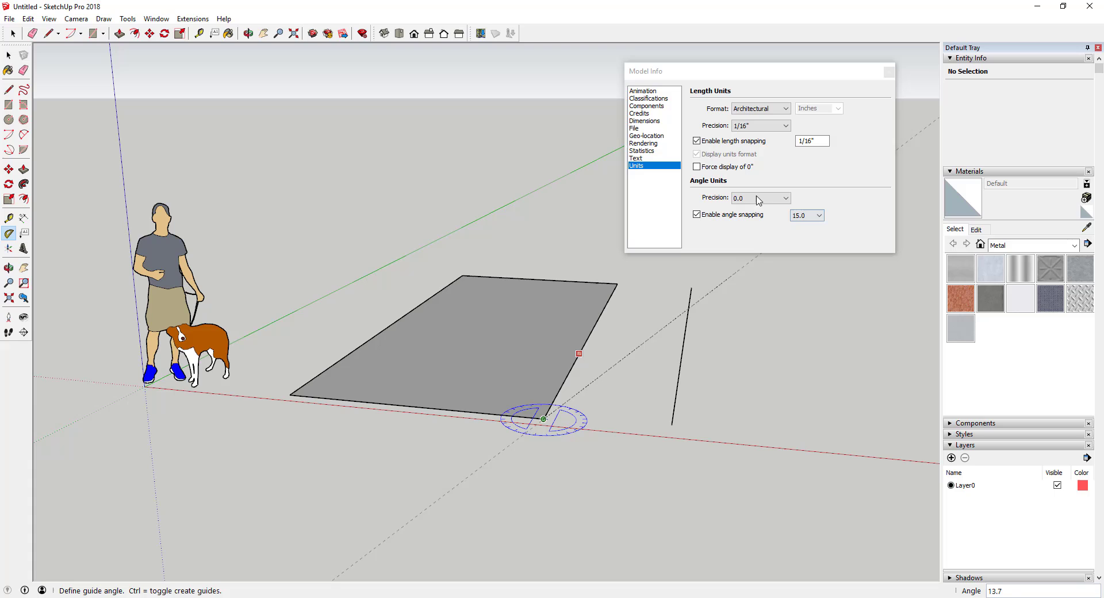
key("space")
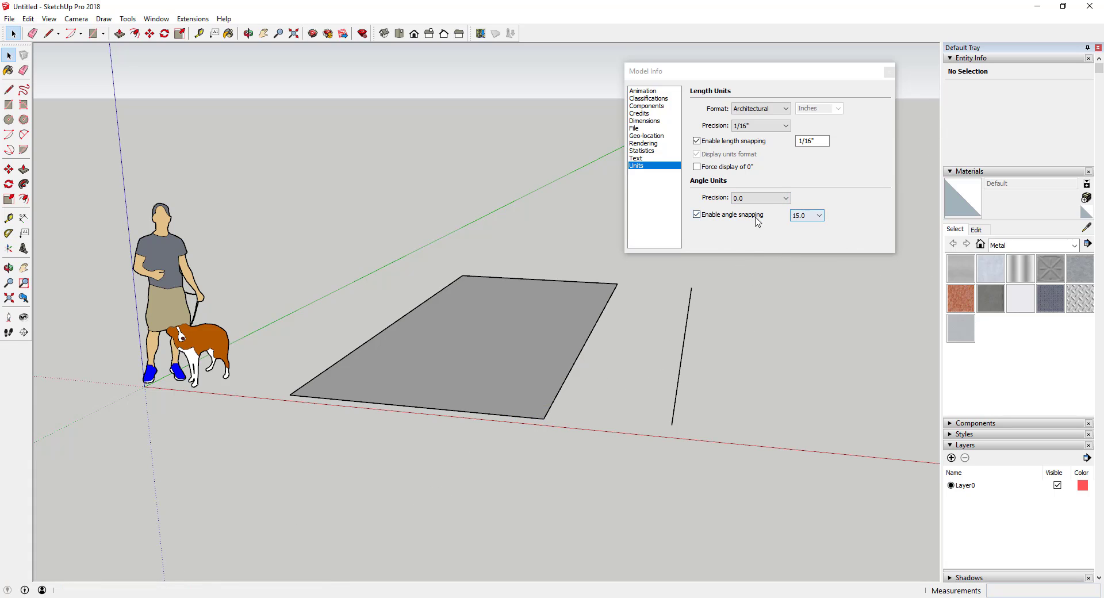
- Set the angle precision to 0.000 and preview a Protractor guide from the rectangle's front corner to examine the angle's decimals
left_click(787, 198)
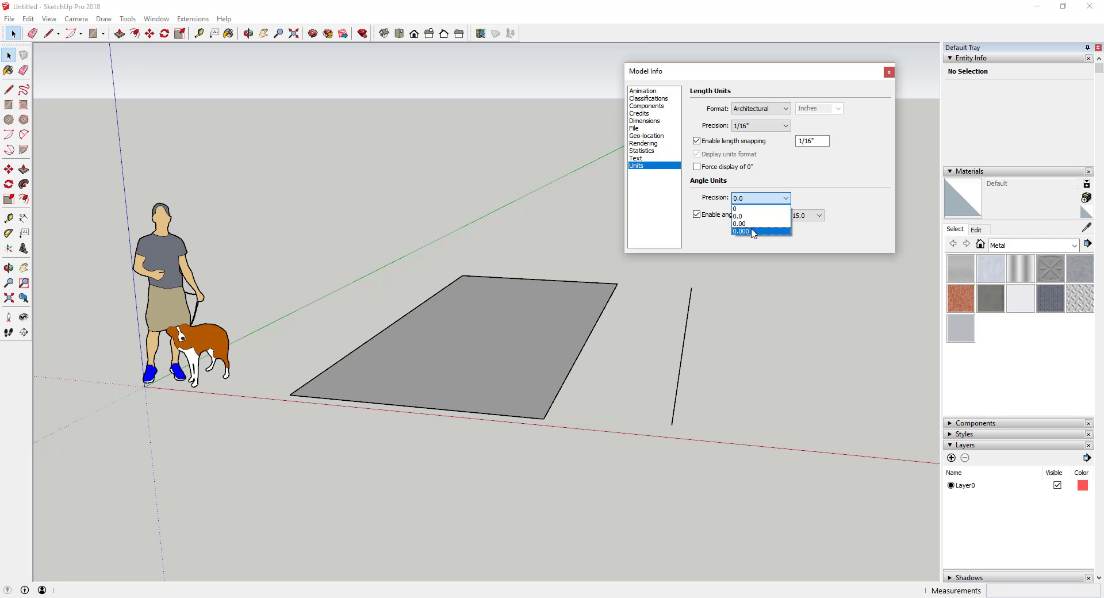
left_click(748, 233)
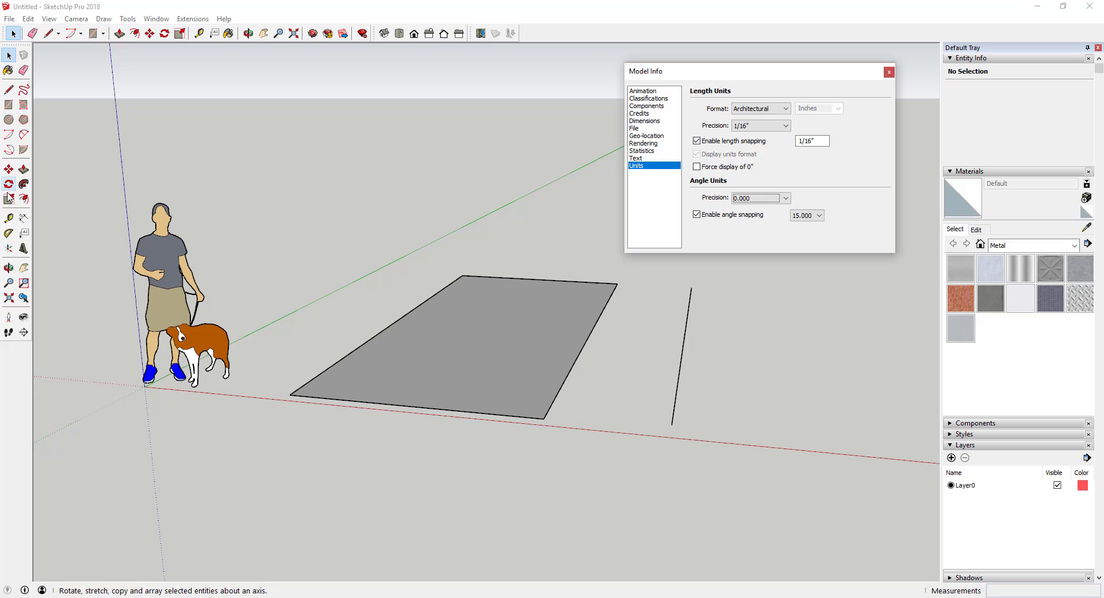
left_click(8, 233)
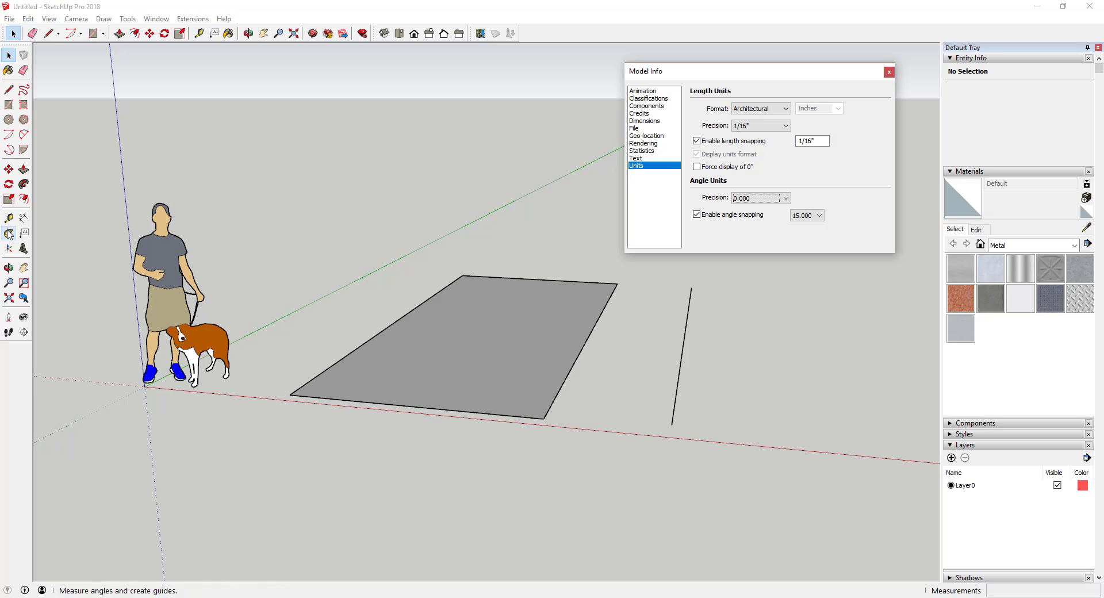
left_click(574, 363)
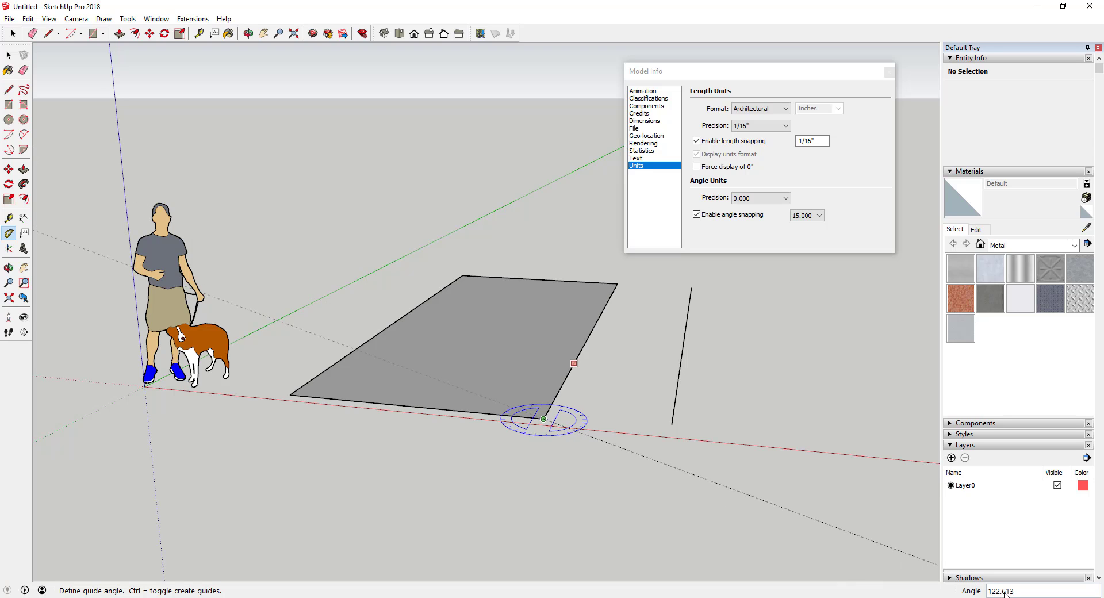
key("space")
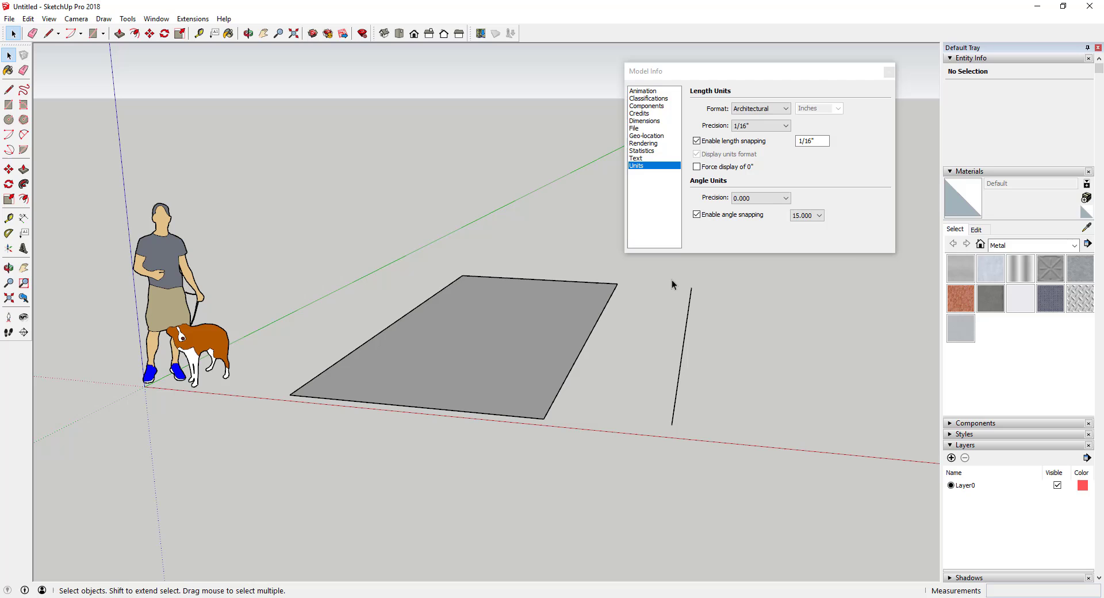
- Set the angle precision to 0.0
left_click(759, 198)
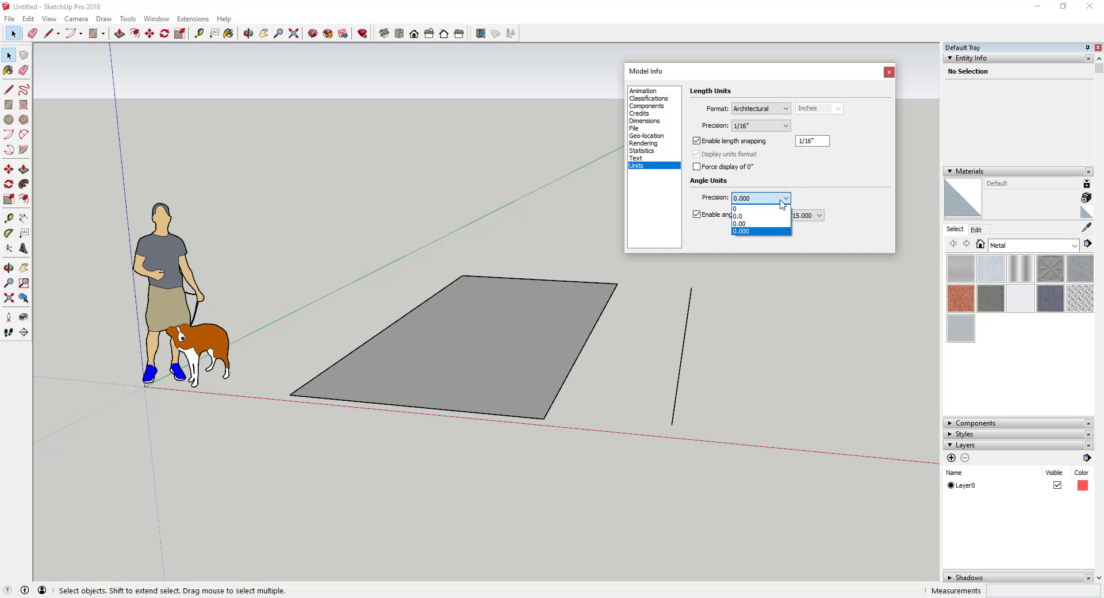
left_click(747, 212)
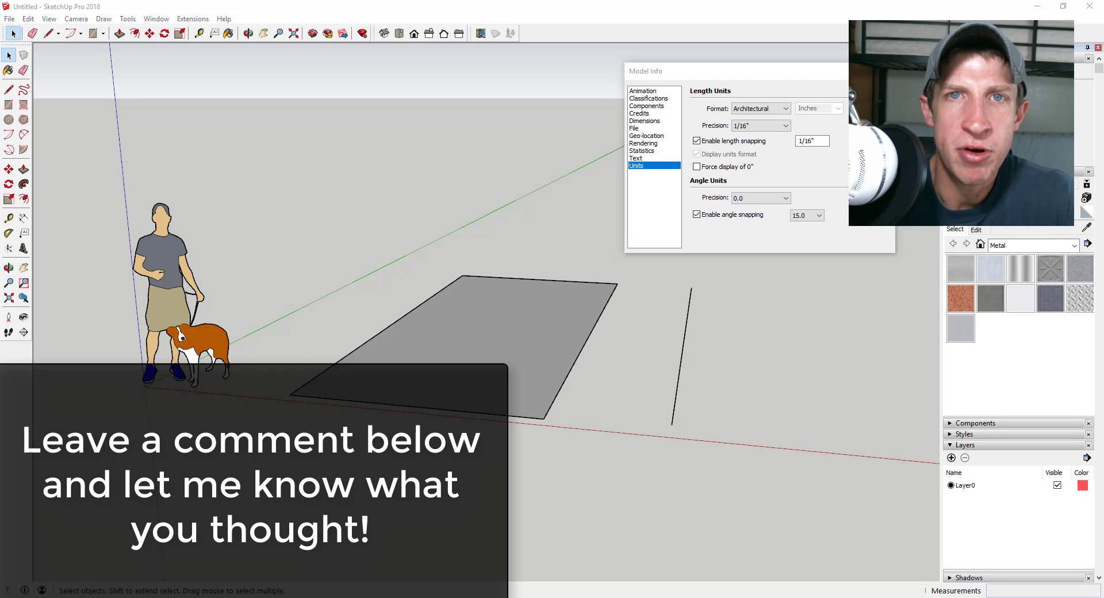